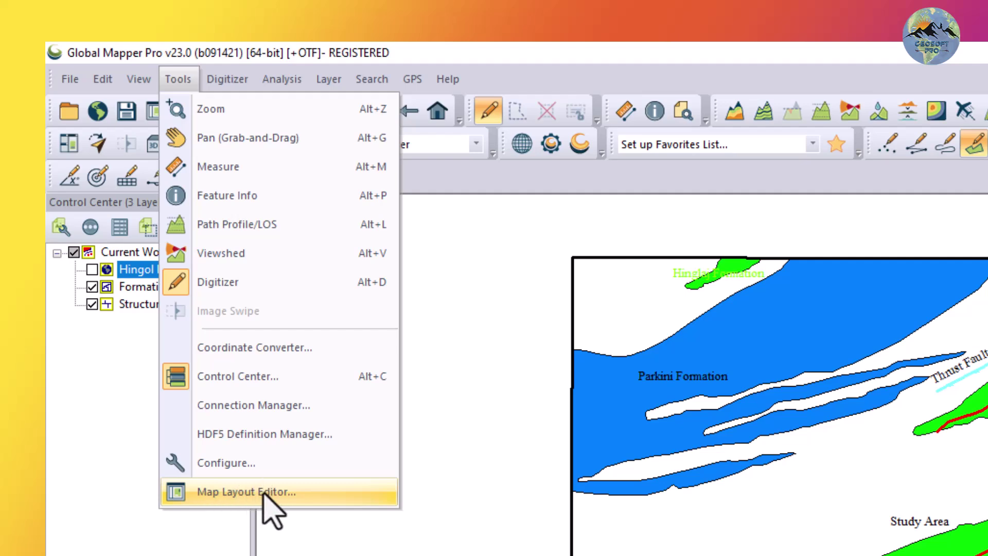
- Start a new map layout without a template, using A4 (21 cm x 29.7 cm) paper in landscape orientation
left_click(265, 493)
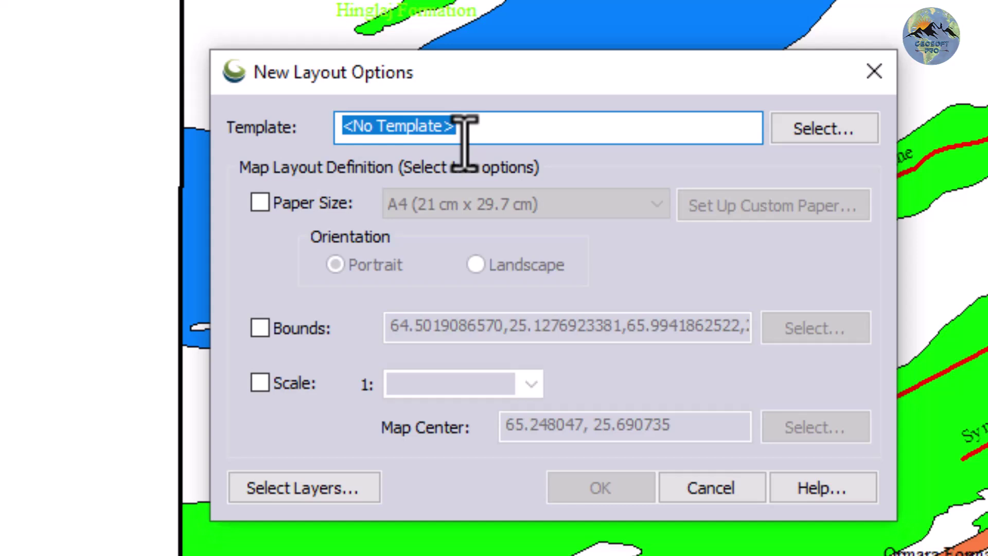
left_click(636, 170)
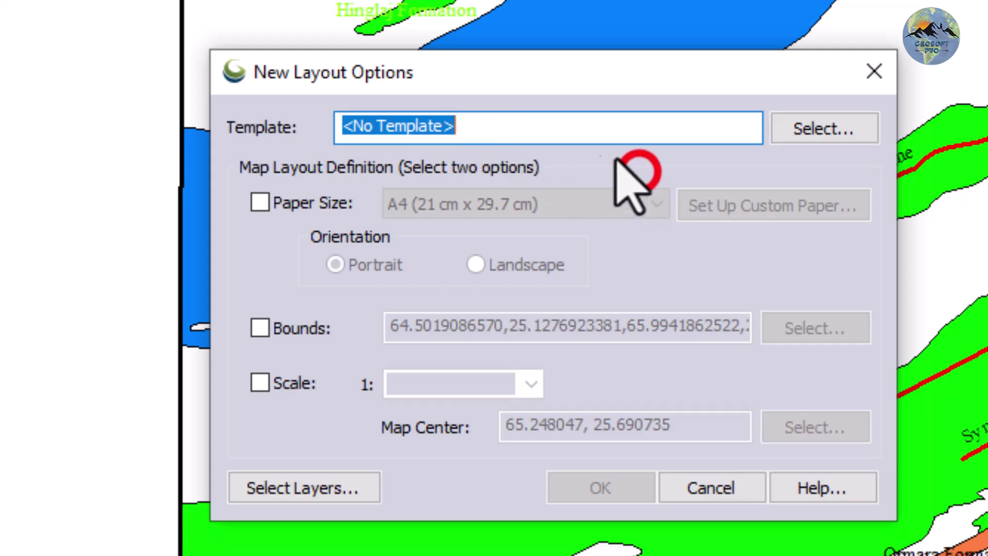
left_click(580, 137)
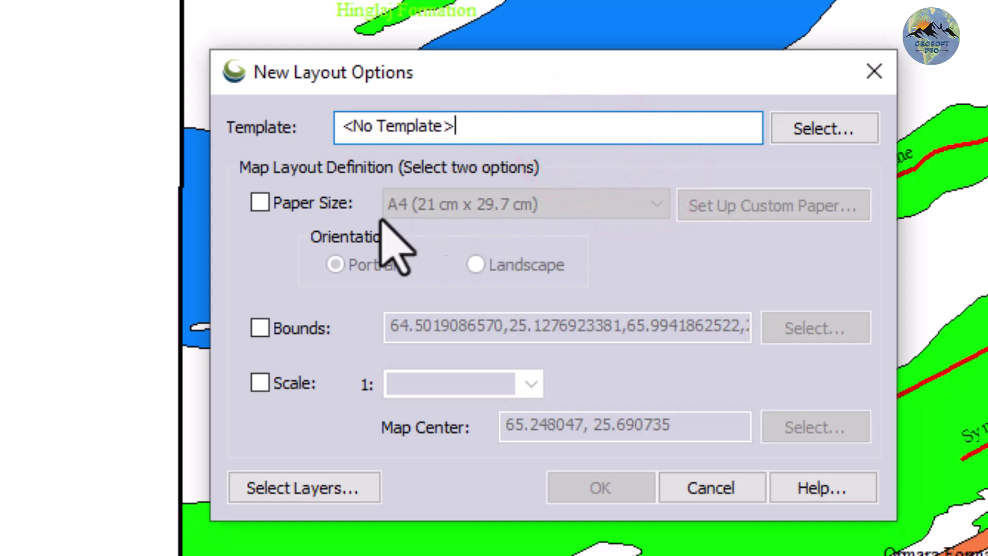
left_click(307, 203)
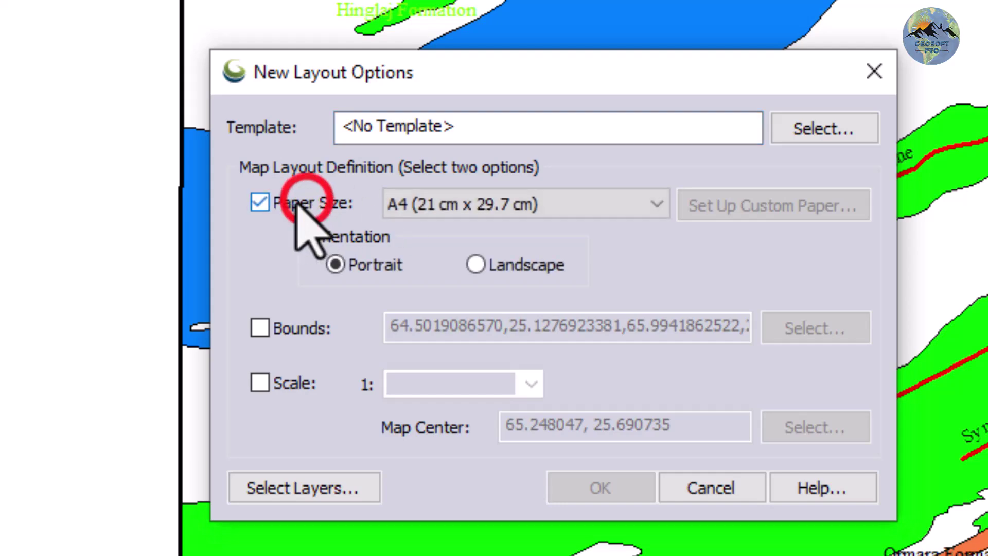
left_click(463, 204)
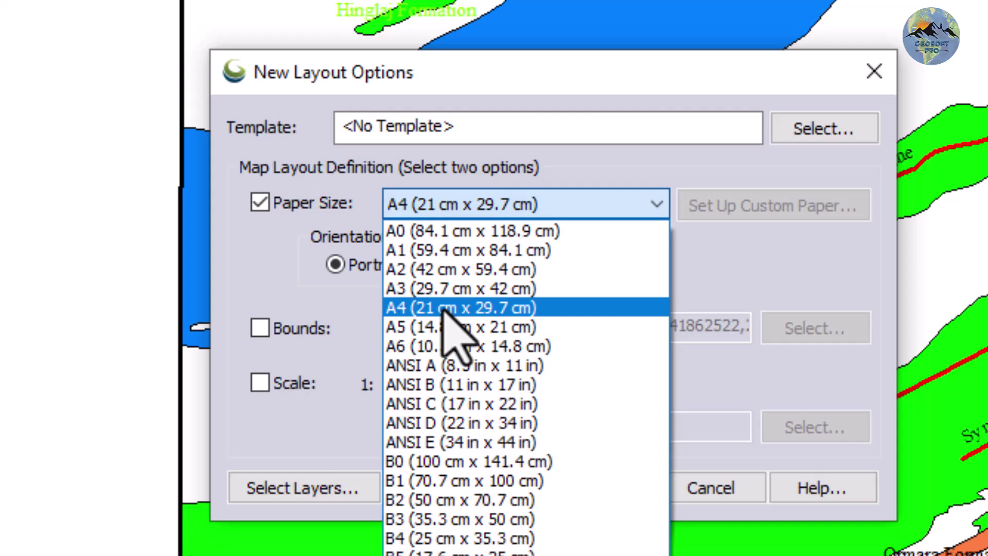
left_click(466, 306)
left_click(477, 266)
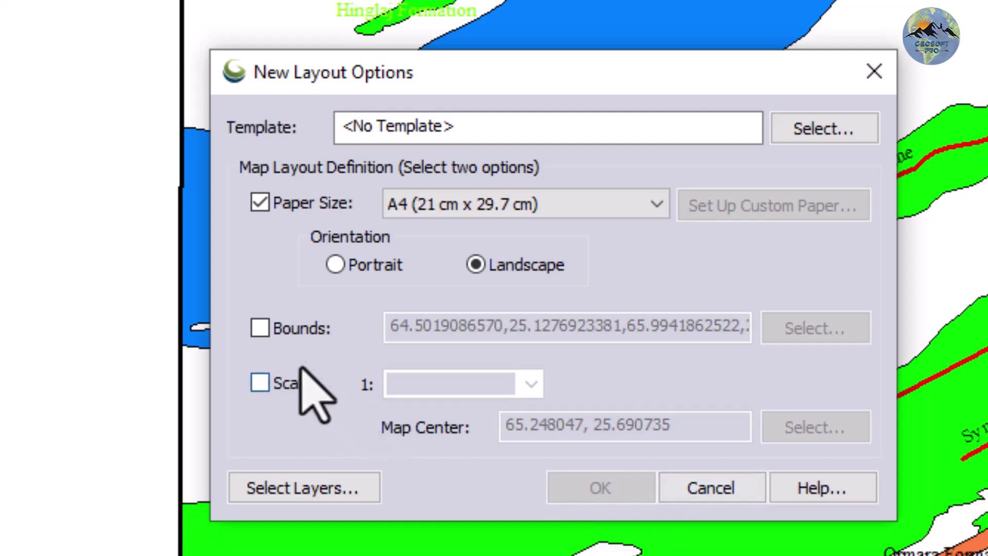
- Define the layout bounds with a box drawn slightly outside the whole study area outline, and create the layout
left_click(295, 327)
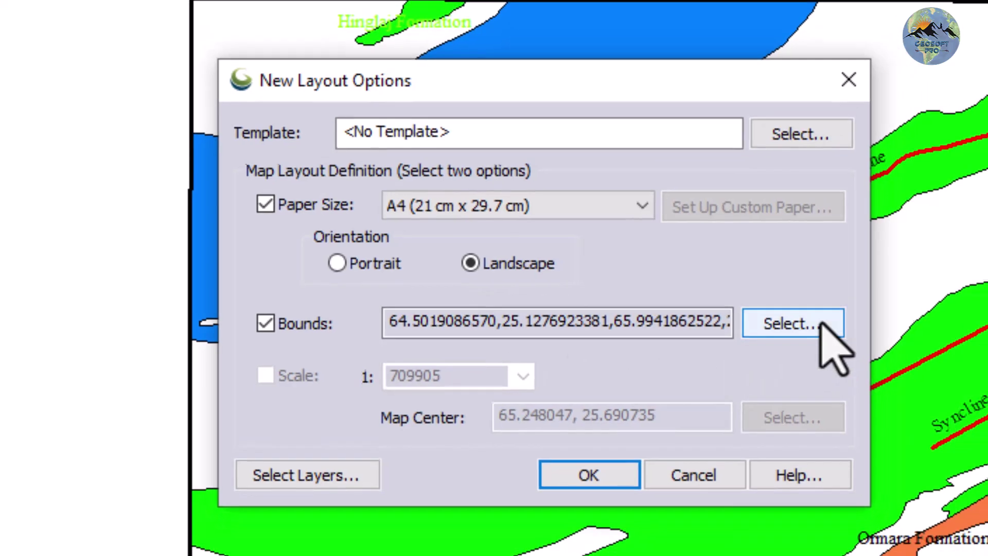
left_click(816, 328)
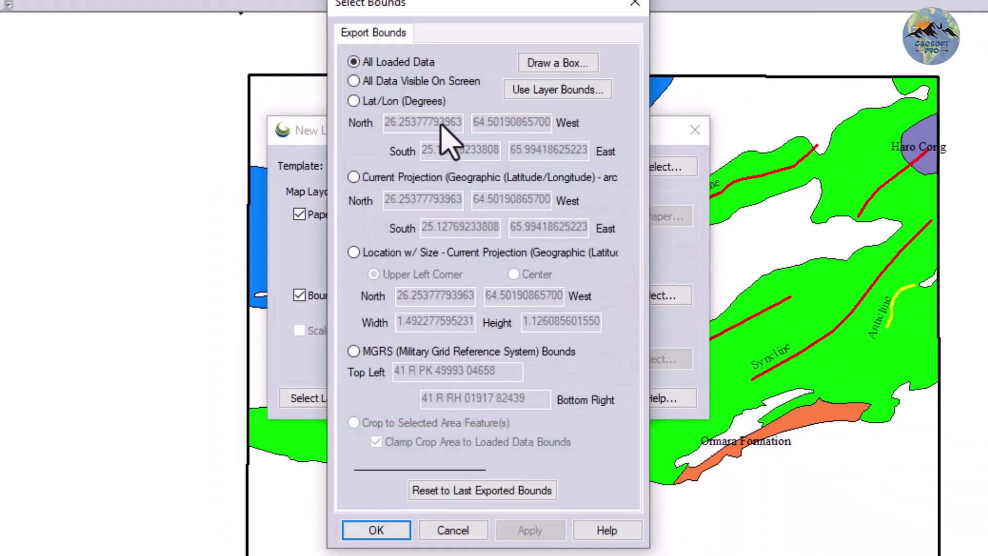
left_click(636, 4)
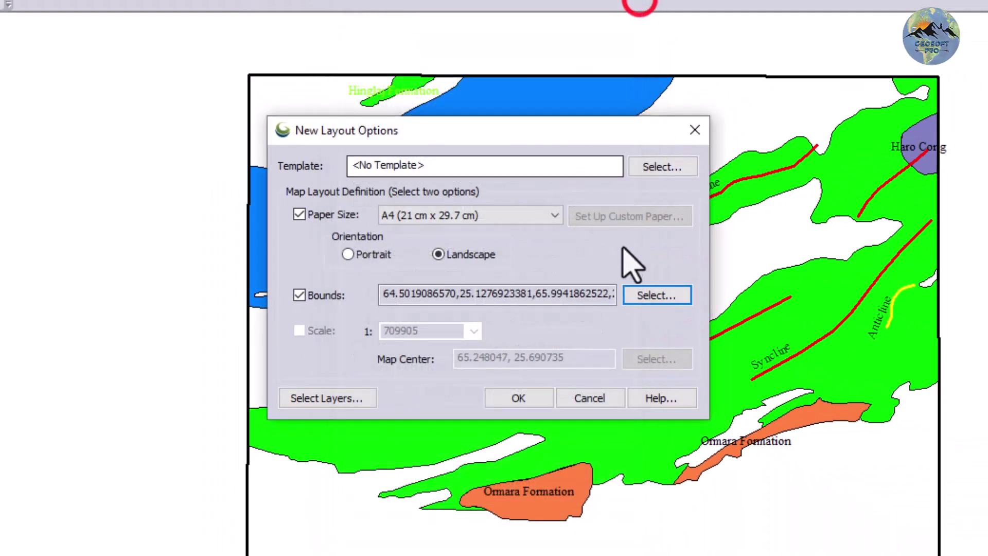
left_click(659, 294)
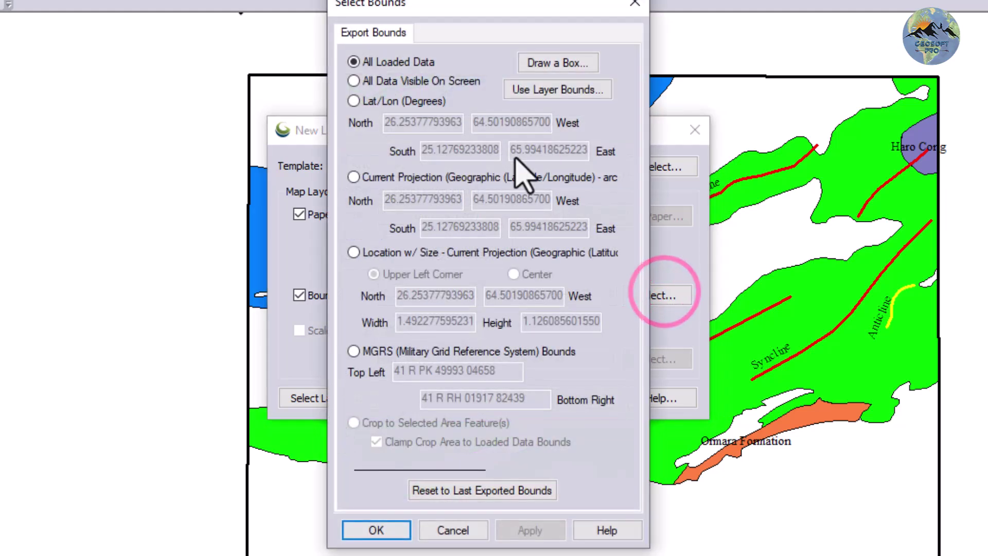
left_click(545, 63)
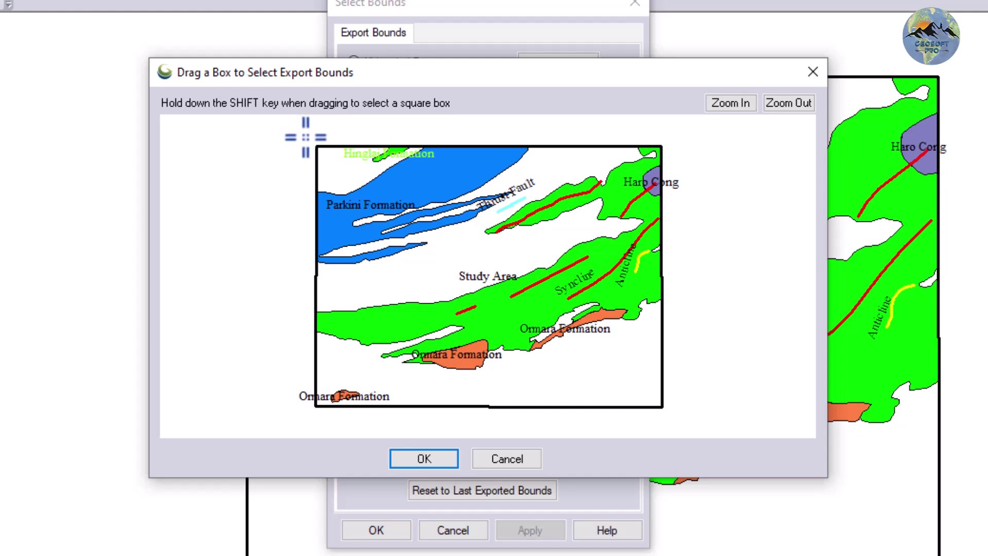
left_click_drag(306, 137, 678, 417)
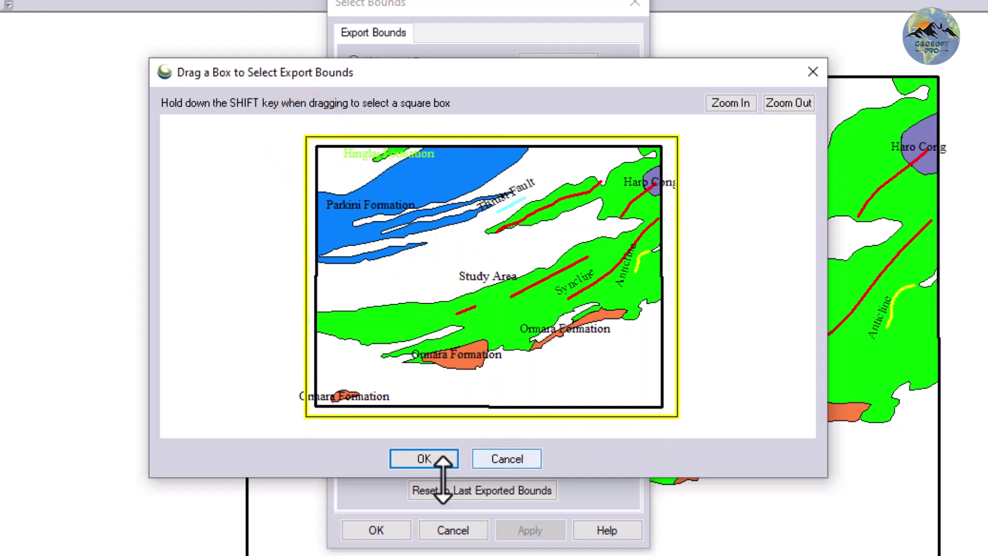
left_click(432, 460)
left_click(382, 529)
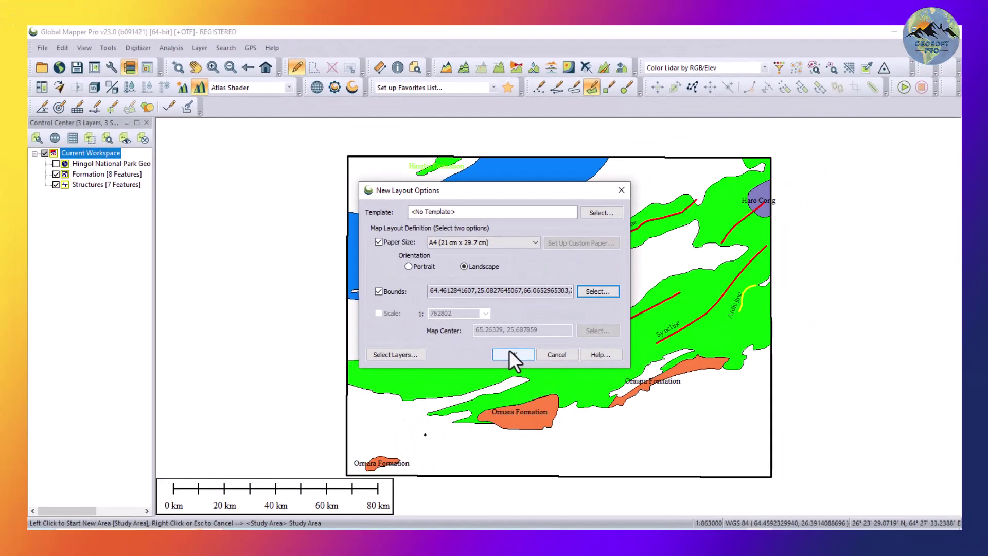
left_click(508, 350)
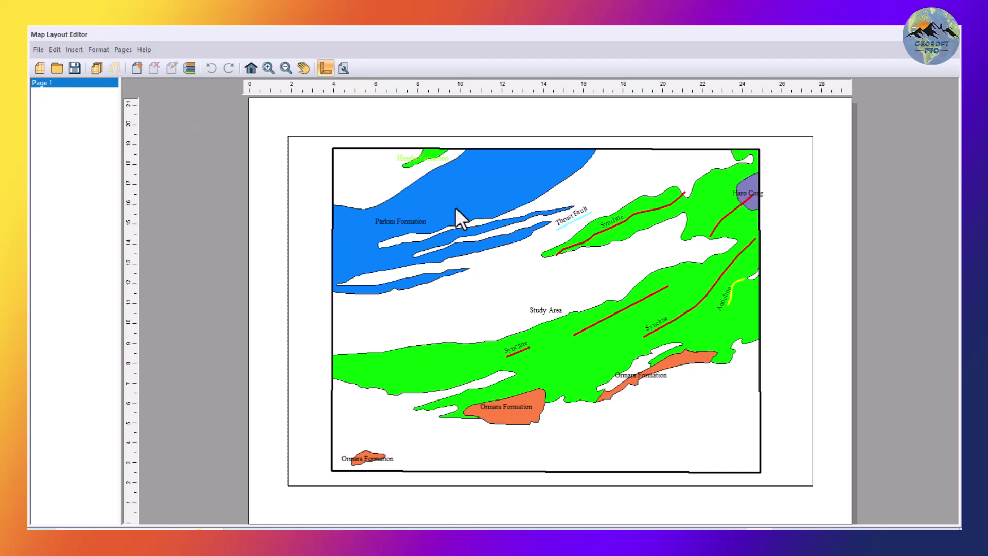
- Move the map frame slightly down and to the right on the layout page
left_click(537, 229)
mouse_move(521, 255)
left_mouse_down()
mouse_move(569, 229)
mouse_move(515, 272)
left_mouse_up()
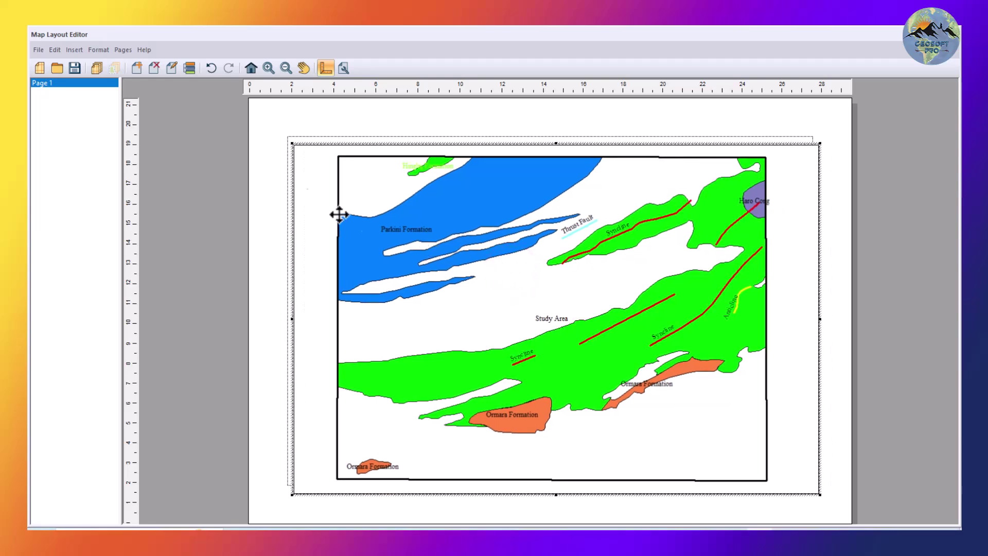
left_click(267, 67)
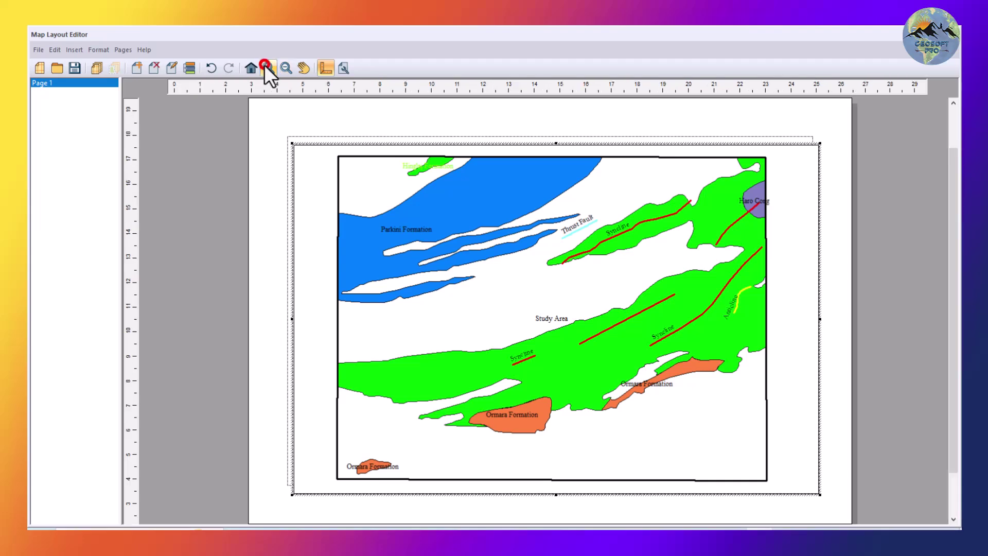
left_click(287, 68)
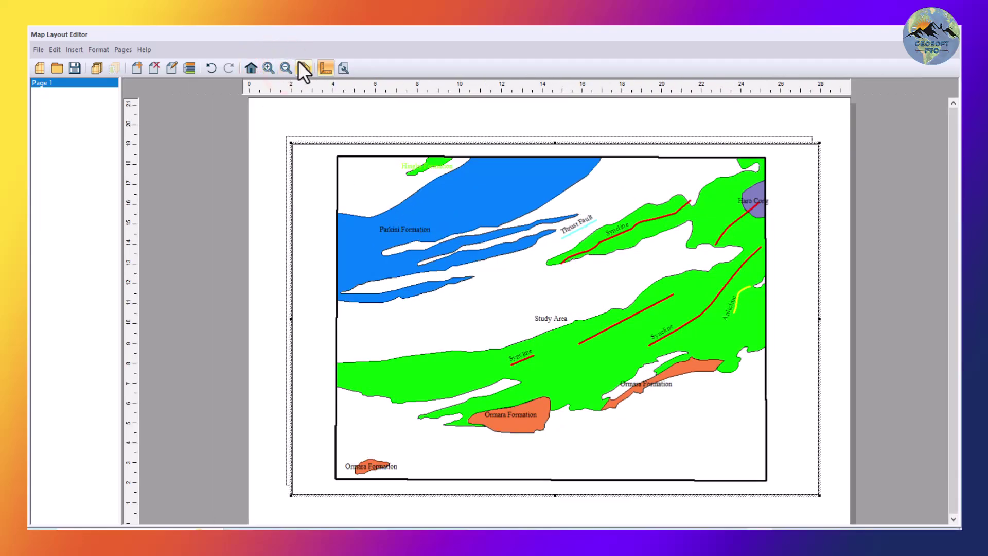
left_click(303, 67)
mouse_move(492, 310)
left_mouse_down()
mouse_move(481, 308)
mouse_move(541, 320)
mouse_move(494, 319)
mouse_move(495, 311)
left_mouse_up()
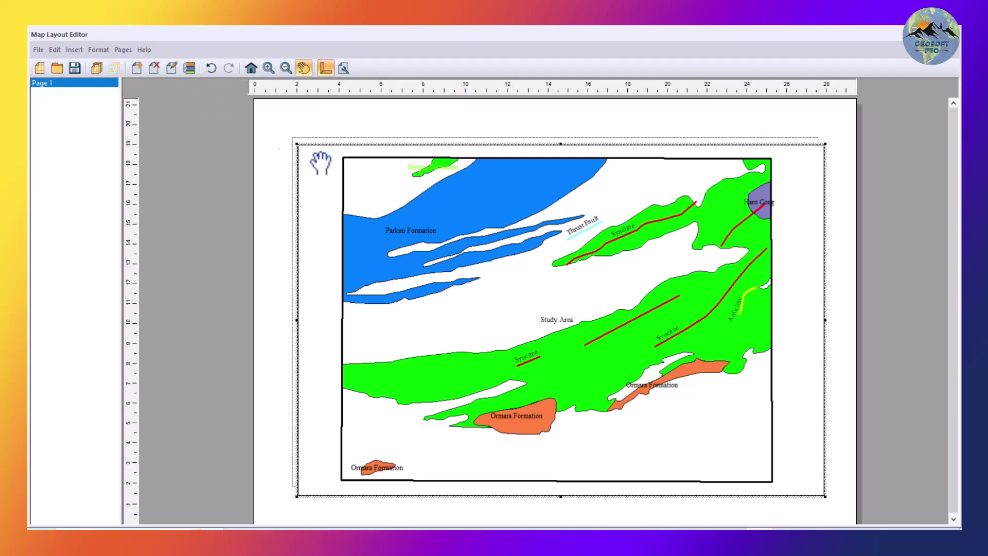
left_click_drag(521, 129, 525, 105)
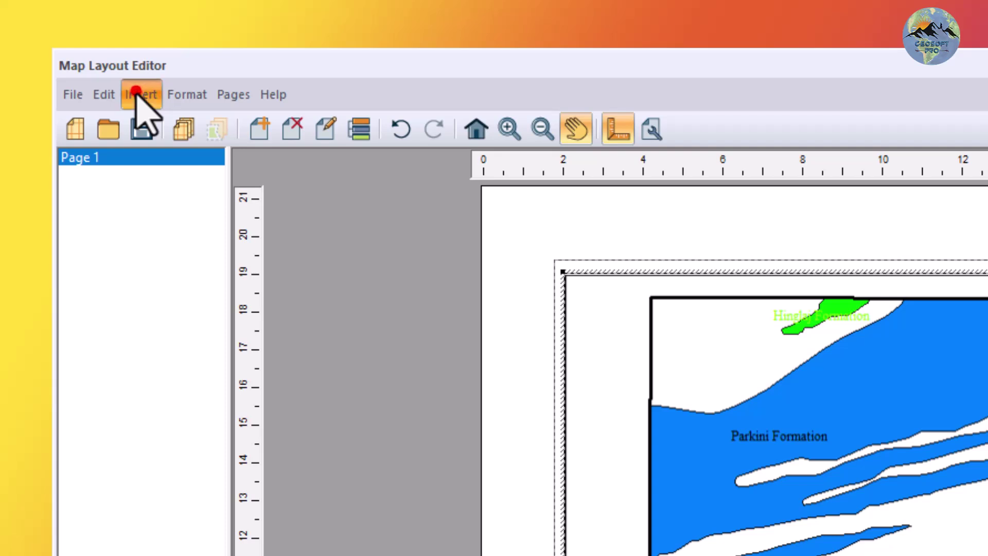
left_click(136, 93)
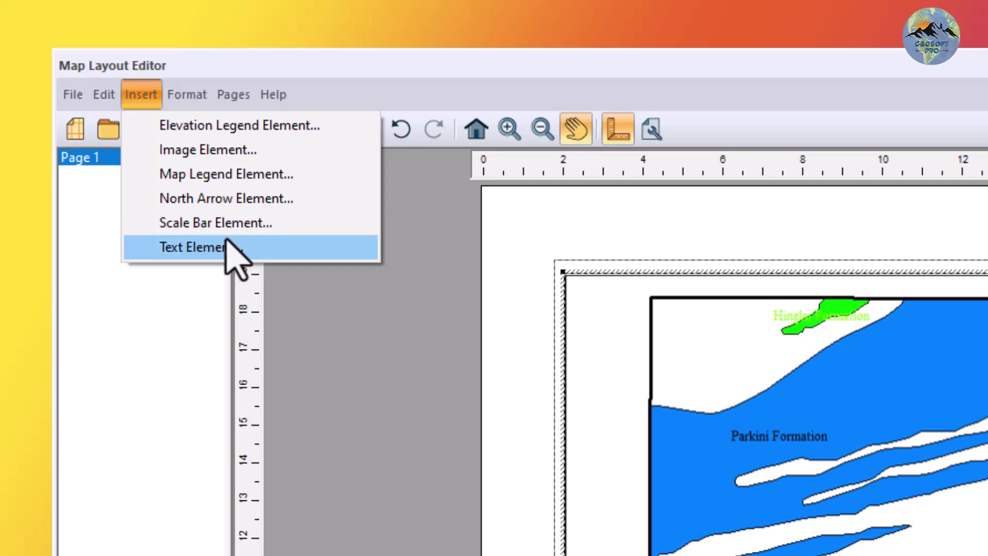
right_click(985, 512)
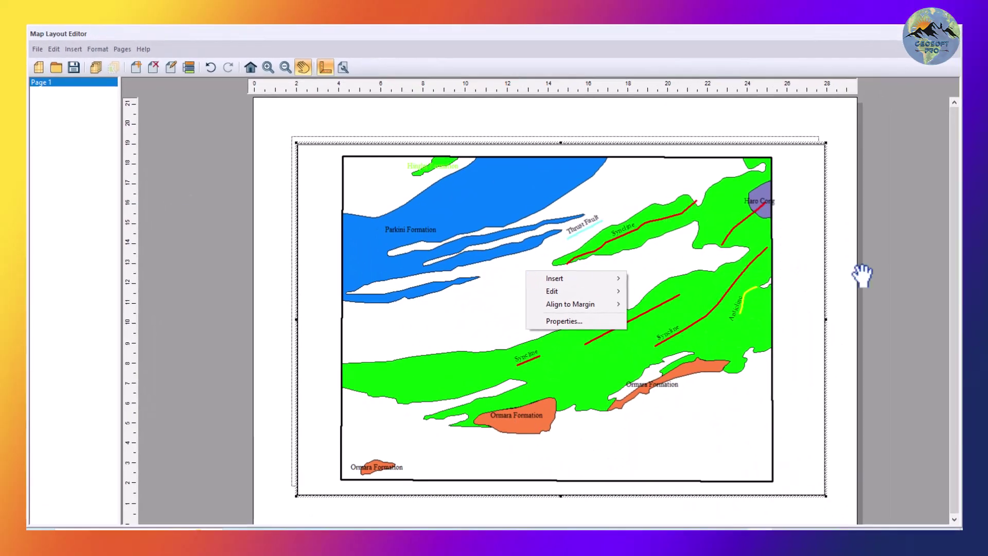
left_click(861, 273)
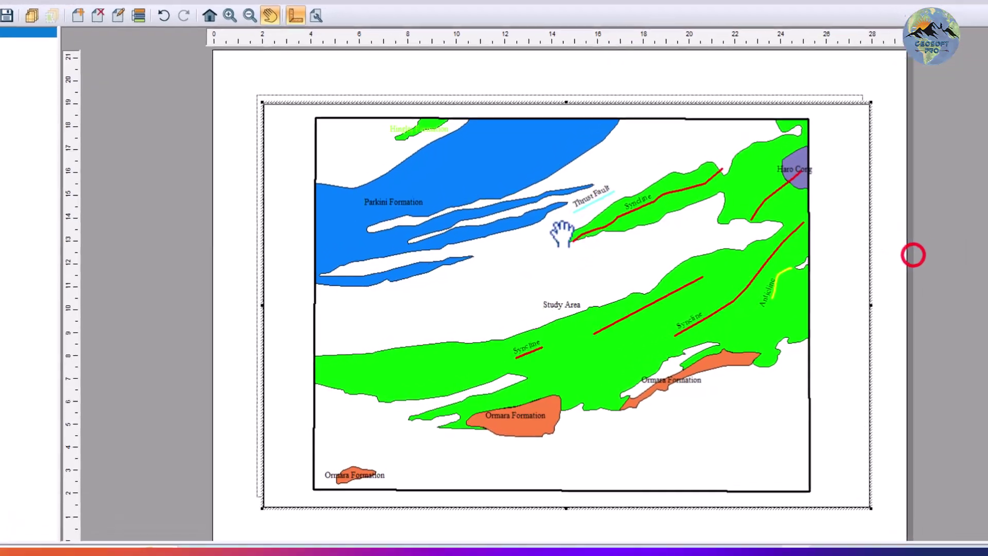
- Align the map frame horizontally to the centre of the page margins
right_click(556, 257)
mouse_move(565, 257)
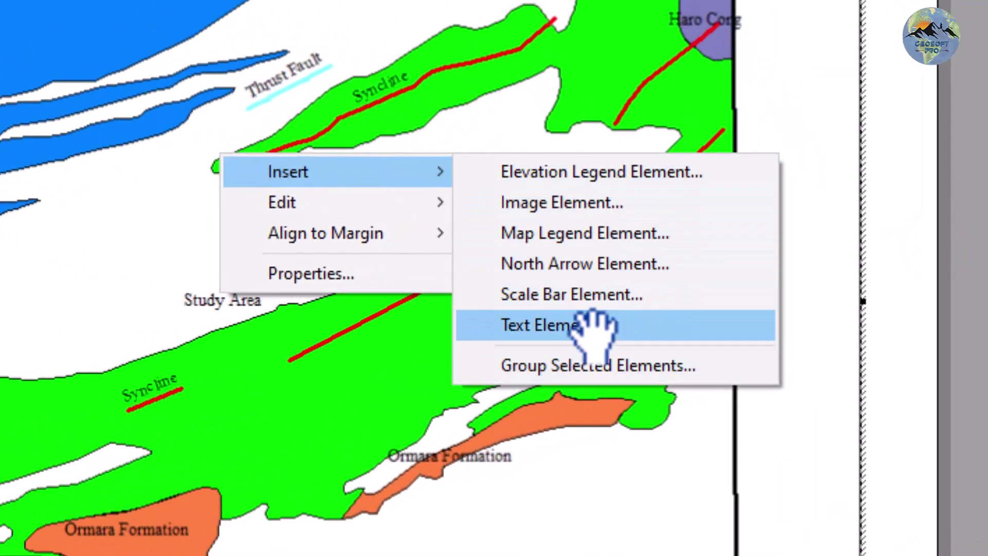
mouse_move(297, 222)
mouse_move(302, 201)
mouse_move(303, 233)
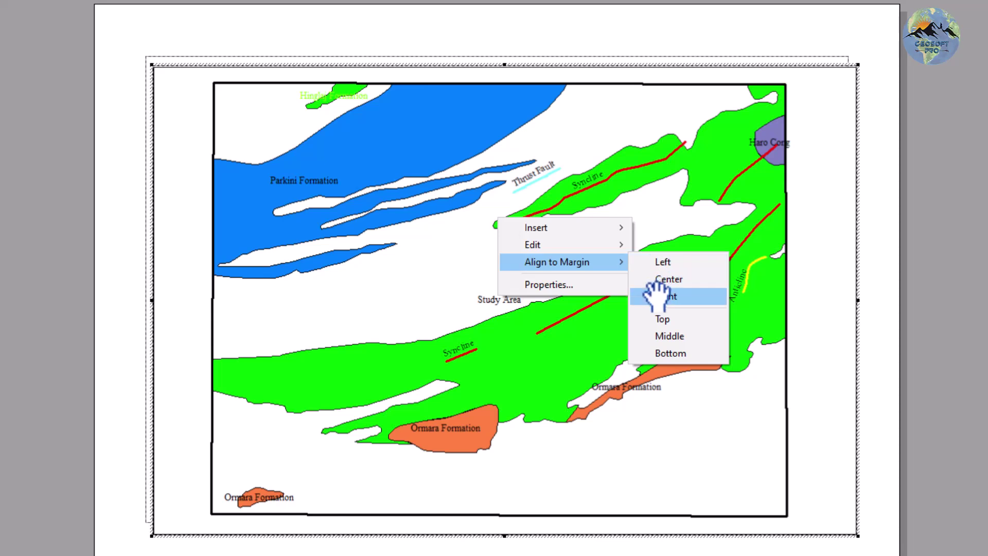
left_click(668, 279)
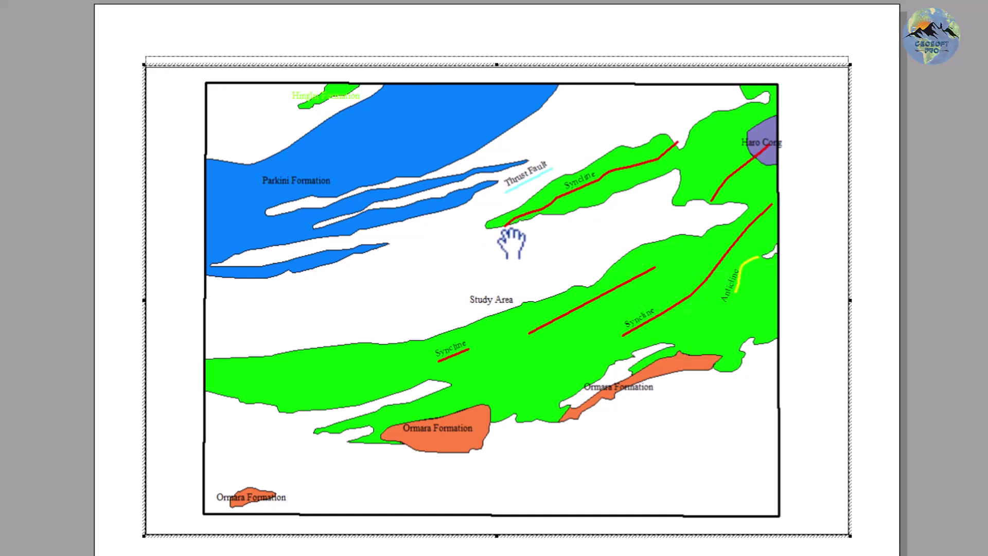
- Narrow the map frame from its right edge to about 25 cm wide and reposition it centrally within the page margins
left_click(139, 301)
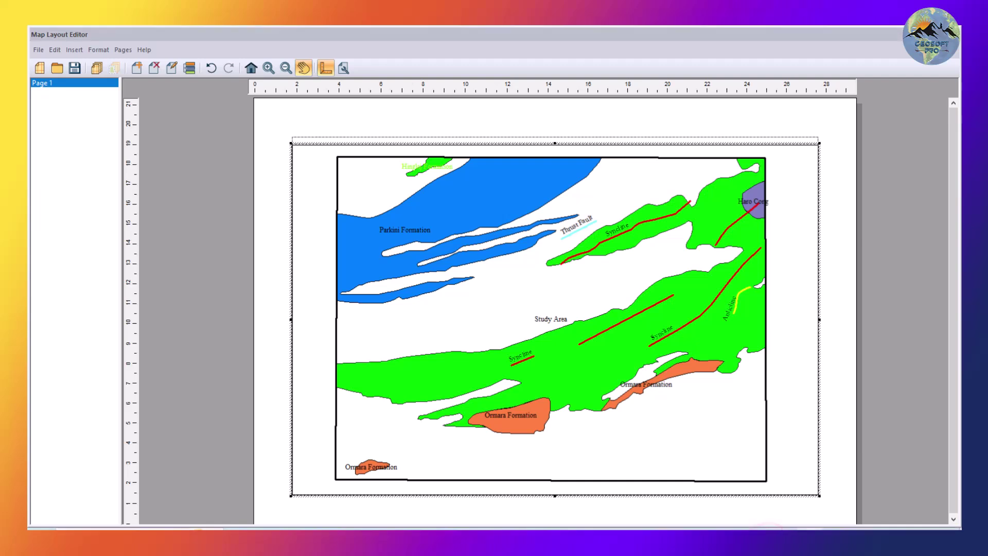
left_click_drag(824, 403, 819, 403)
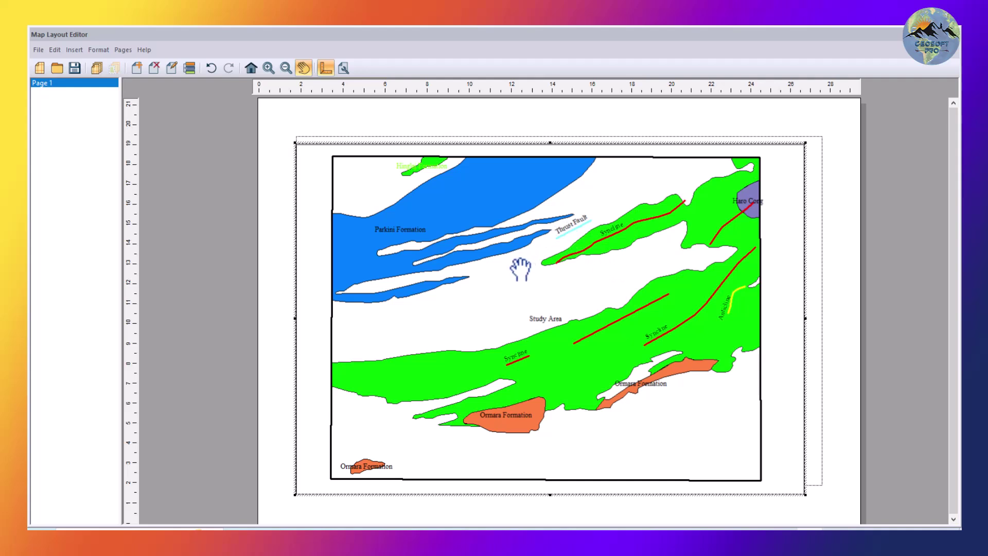
left_click_drag(535, 265, 522, 264)
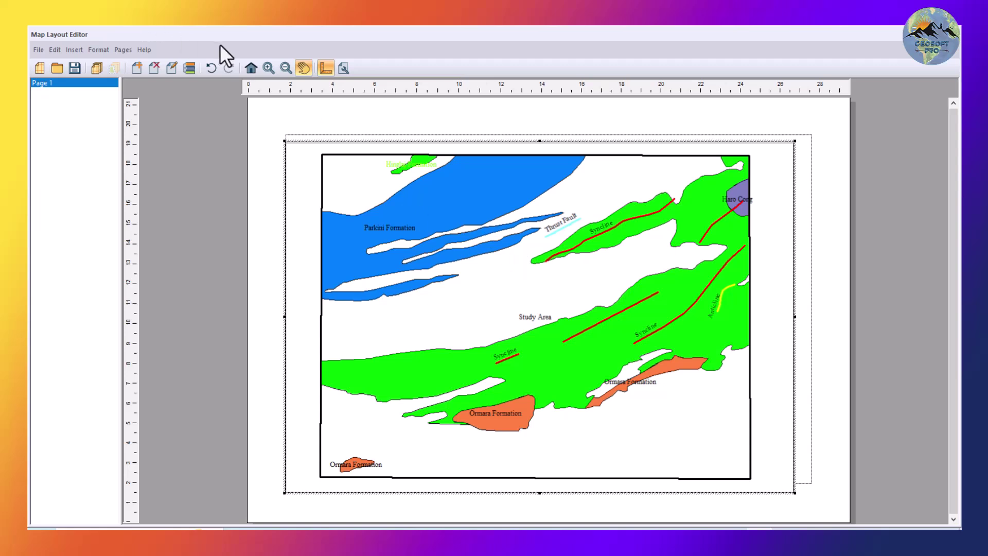
left_click(302, 66)
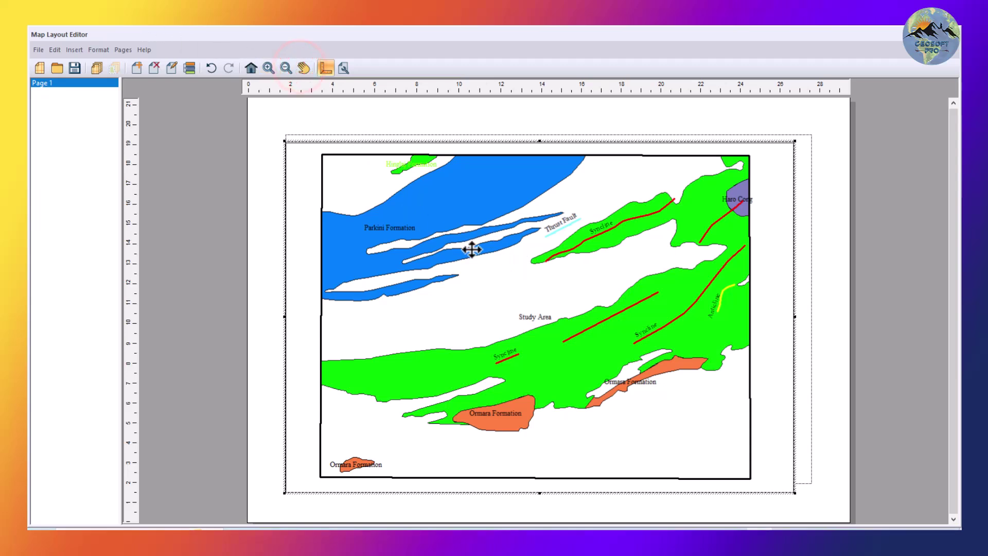
mouse_move(495, 278)
left_mouse_down()
mouse_move(516, 273)
mouse_move(483, 280)
left_mouse_up()
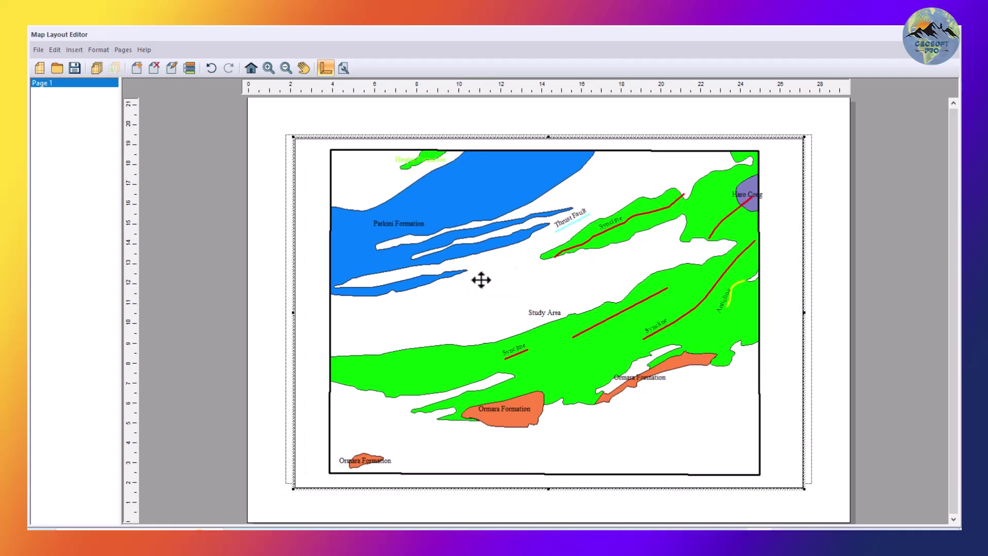
- Set the map frame's width to 22 cm in its position and size properties, without preserving the aspect ratio
right_click(480, 277)
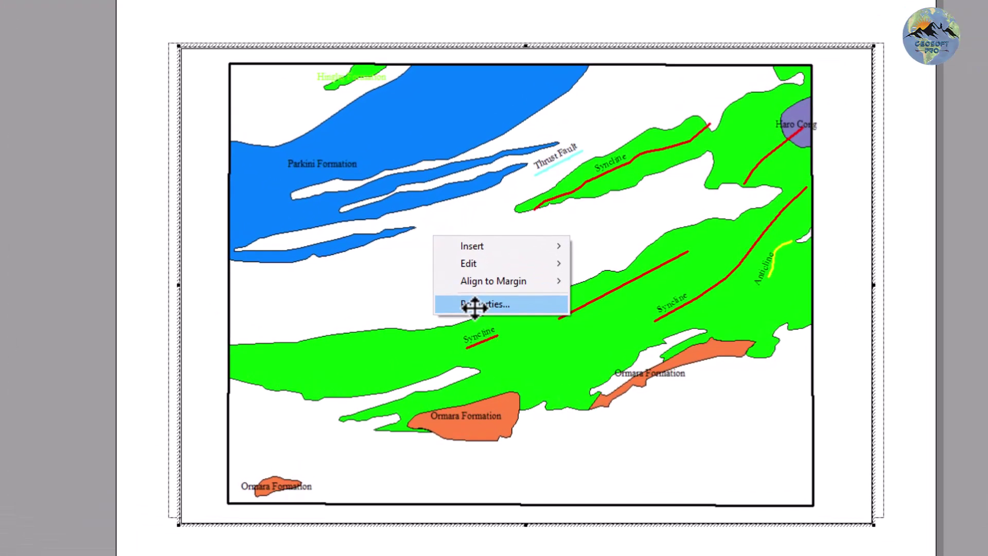
left_click(491, 305)
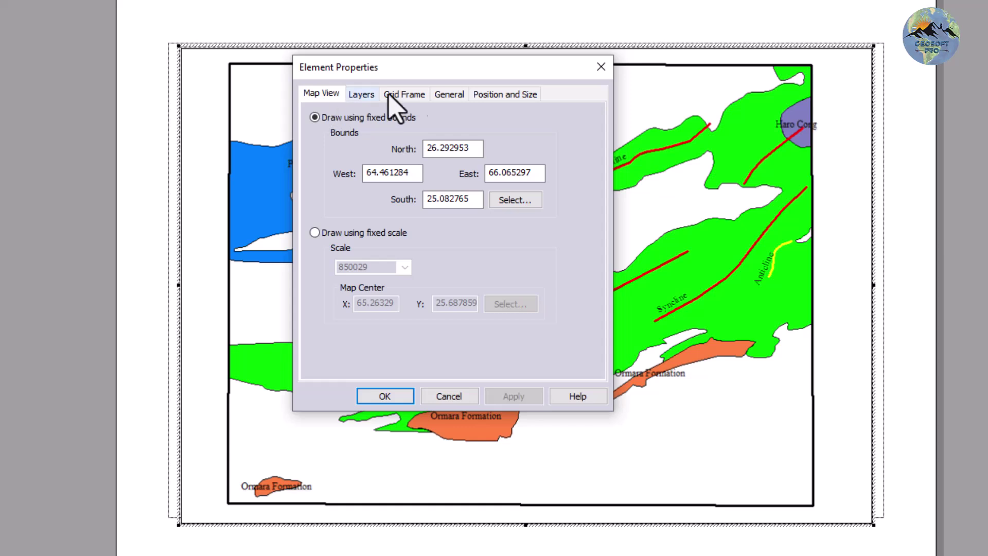
left_click(502, 95)
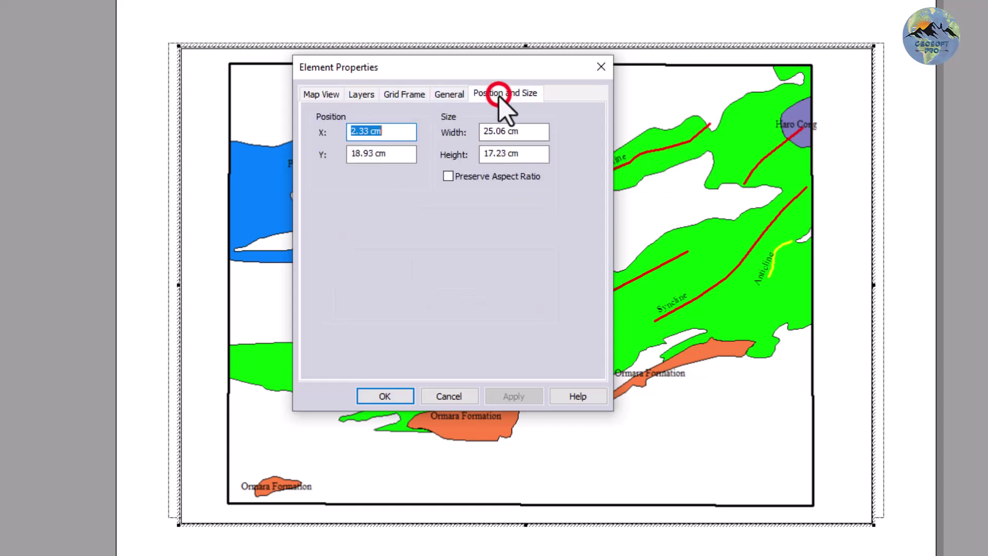
left_click(363, 131)
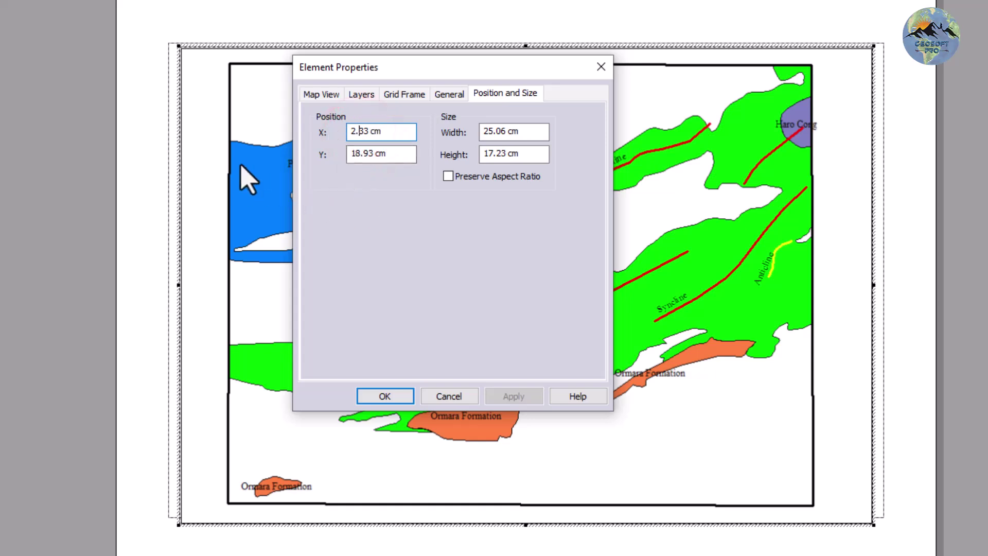
double_click(506, 131)
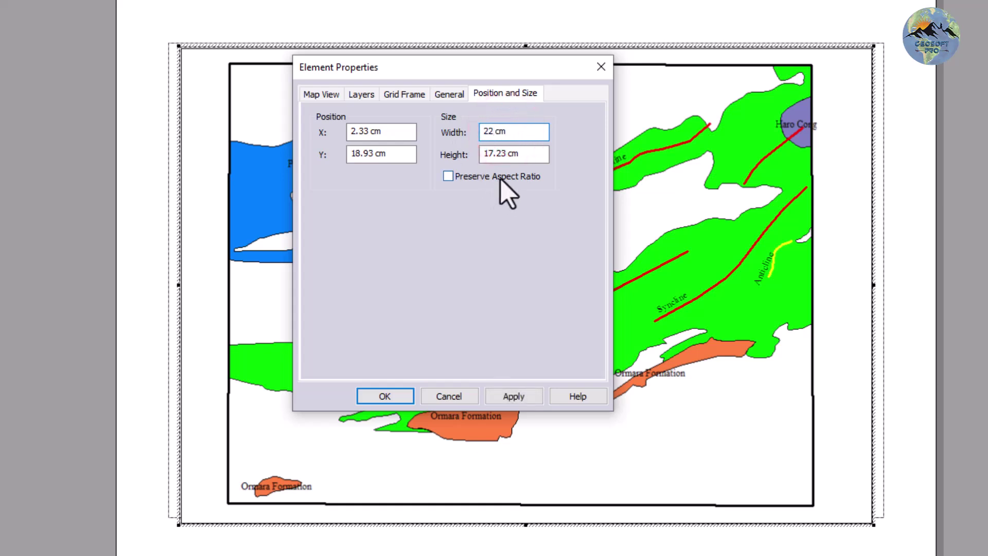
left_click(513, 396)
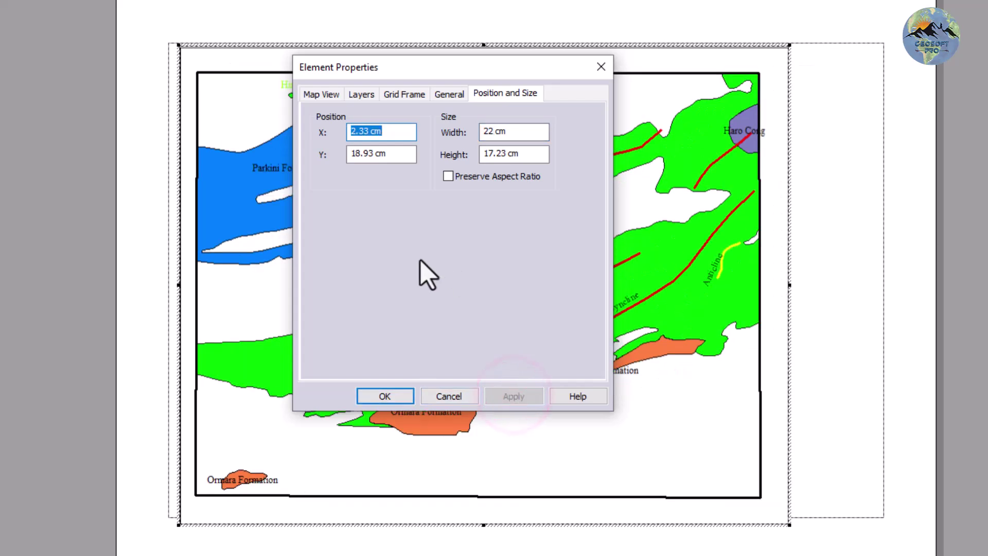
- Reduce the map frame's width further to about 21 cm and move it to the middle of the page margins
double_click(492, 133)
type("20")
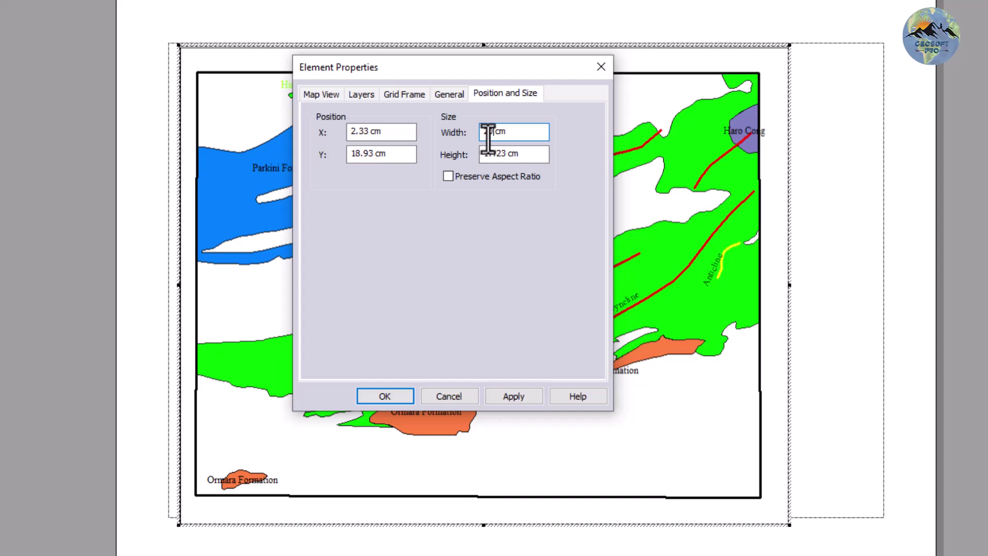
left_click(392, 395)
left_click_drag(538, 321, 578, 318)
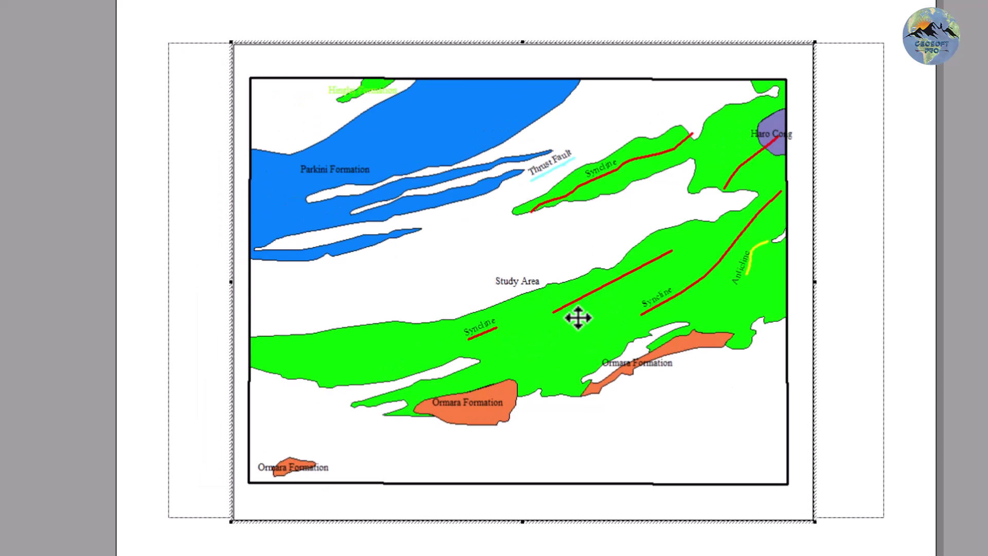
right_click(575, 290)
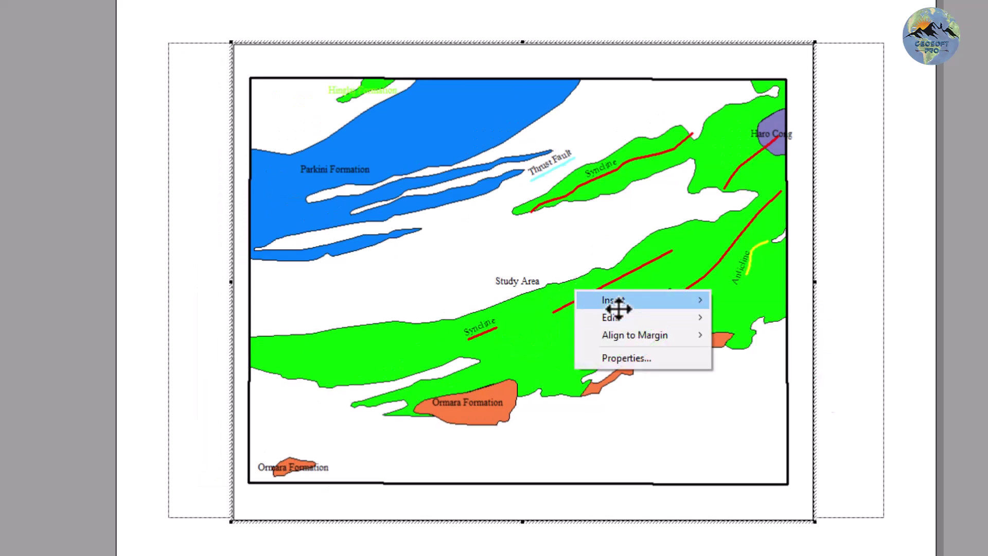
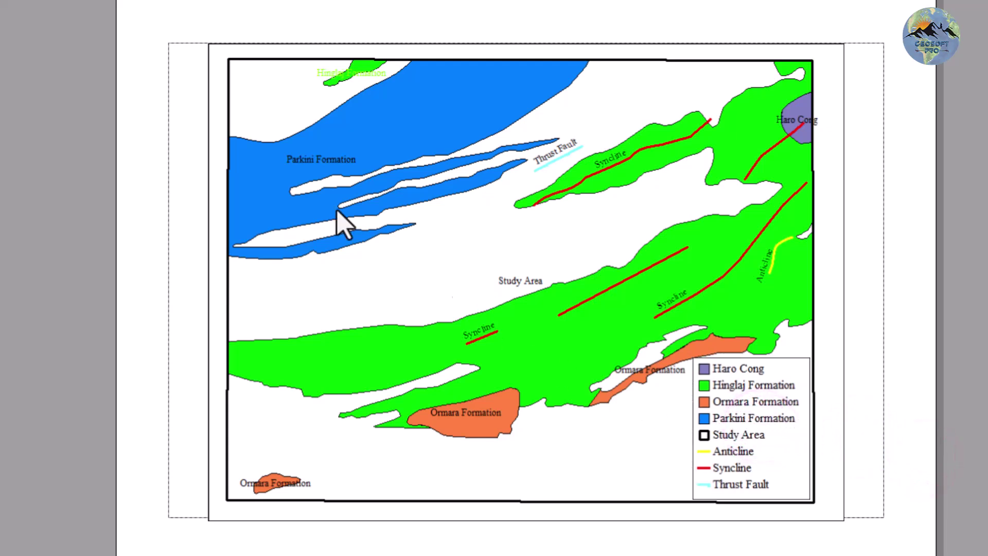
- Begin a north arrow element for the layout and try the Circle, Crosshairs and Maritime symbols
right_click(460, 264)
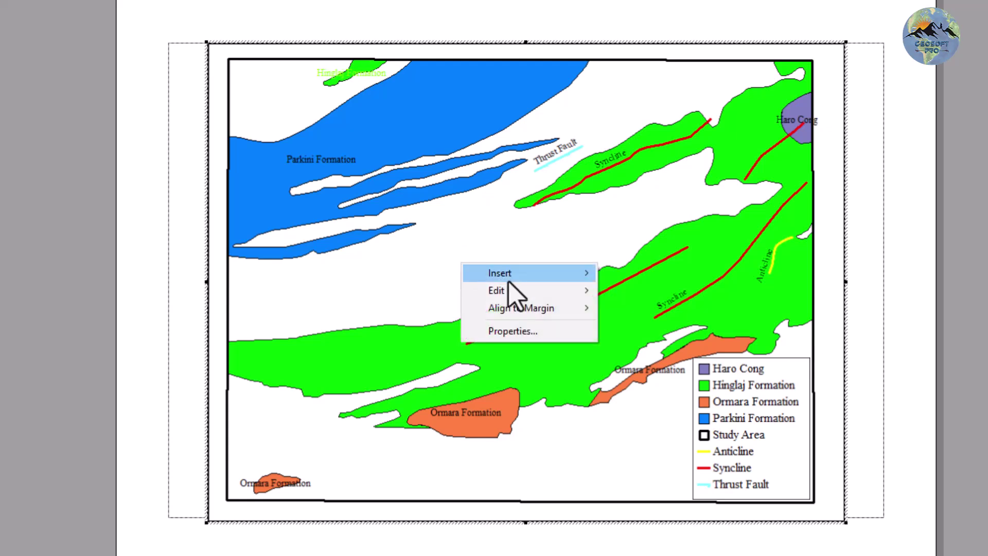
mouse_move(510, 273)
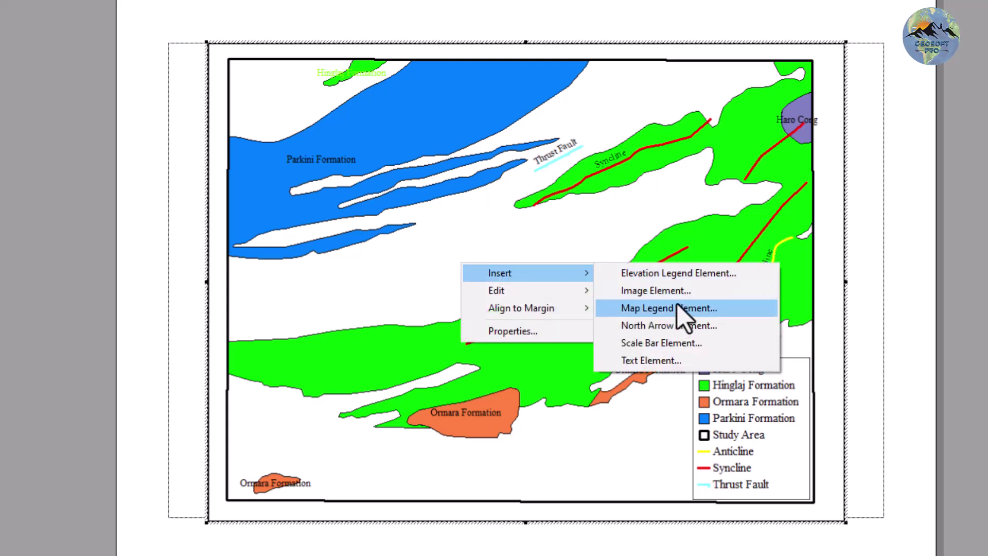
left_click(669, 325)
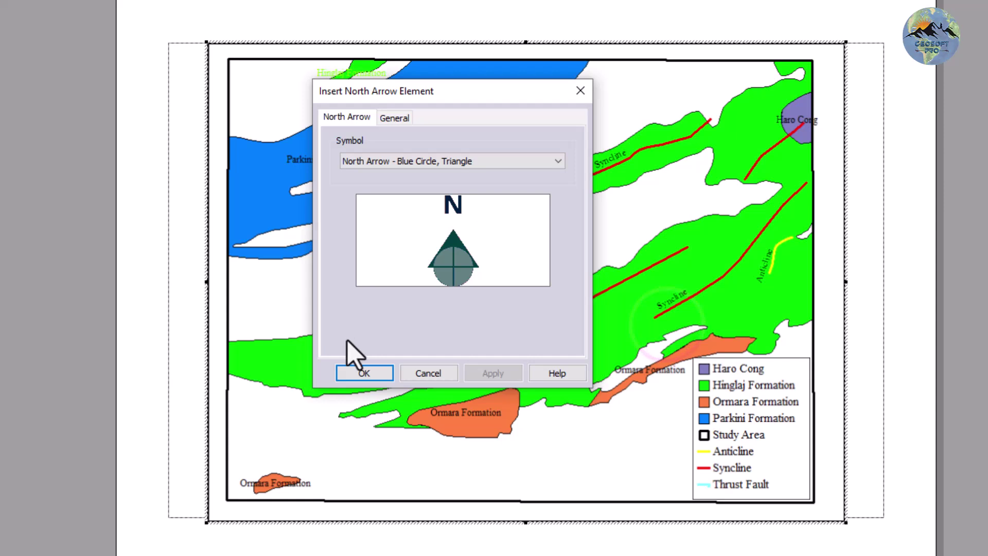
left_click(367, 163)
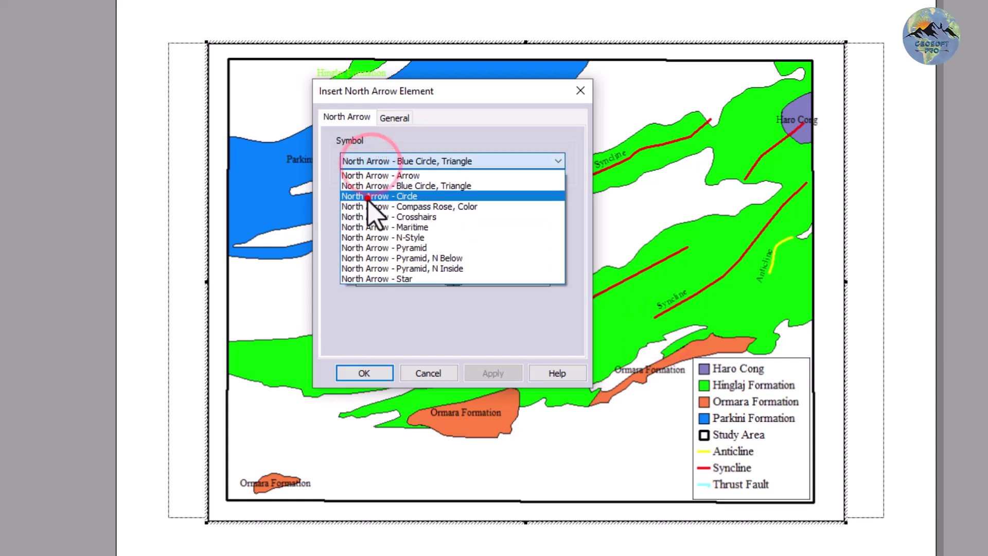
left_click(365, 195)
left_click(368, 161)
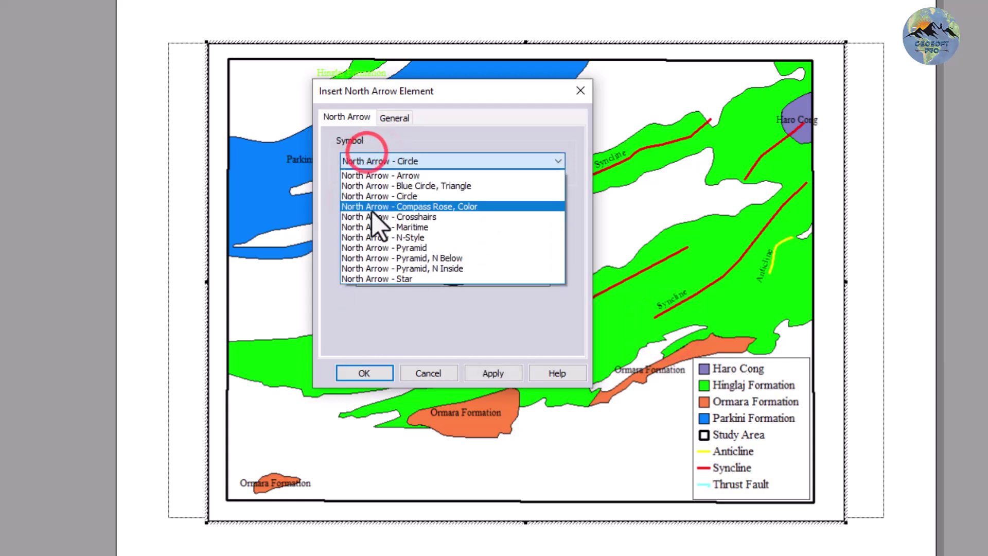
left_click(372, 212)
left_click(419, 161)
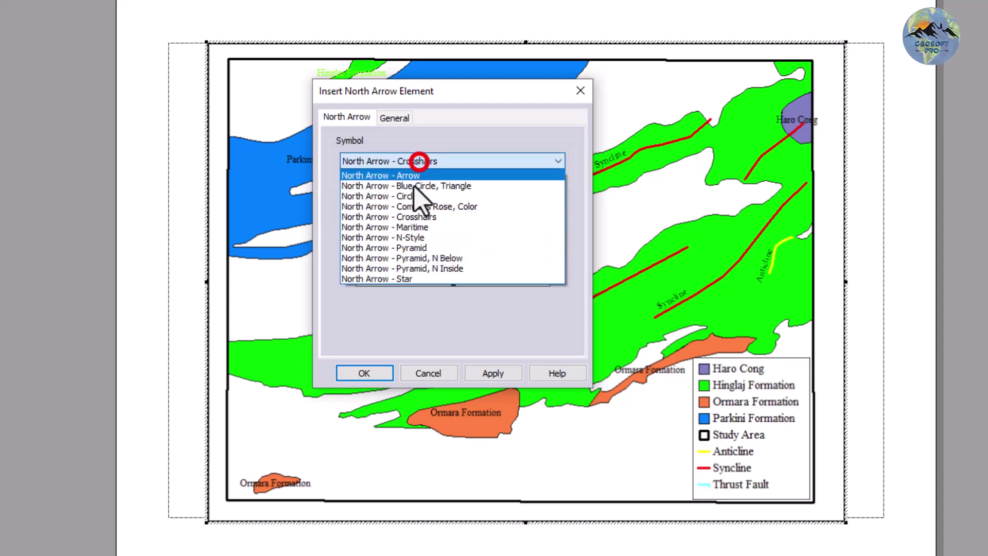
left_click(406, 222)
left_click(403, 161)
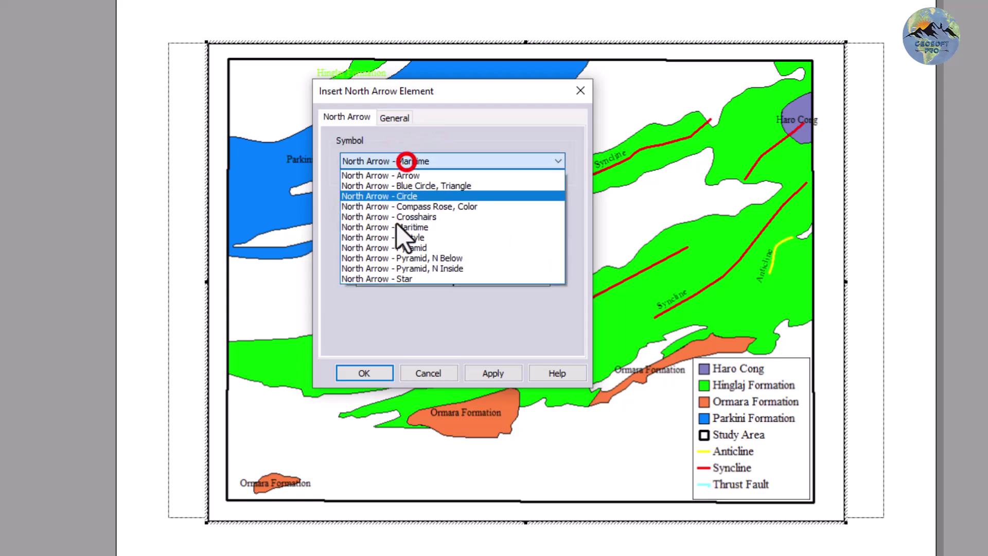
left_click(397, 260)
- Insert the north arrow with the Pyramid, N Inside symbol and fit it small into the study area's upper-left corner
left_click(403, 161)
left_click(401, 271)
left_click(363, 373)
left_click_drag(502, 301, 271, 104)
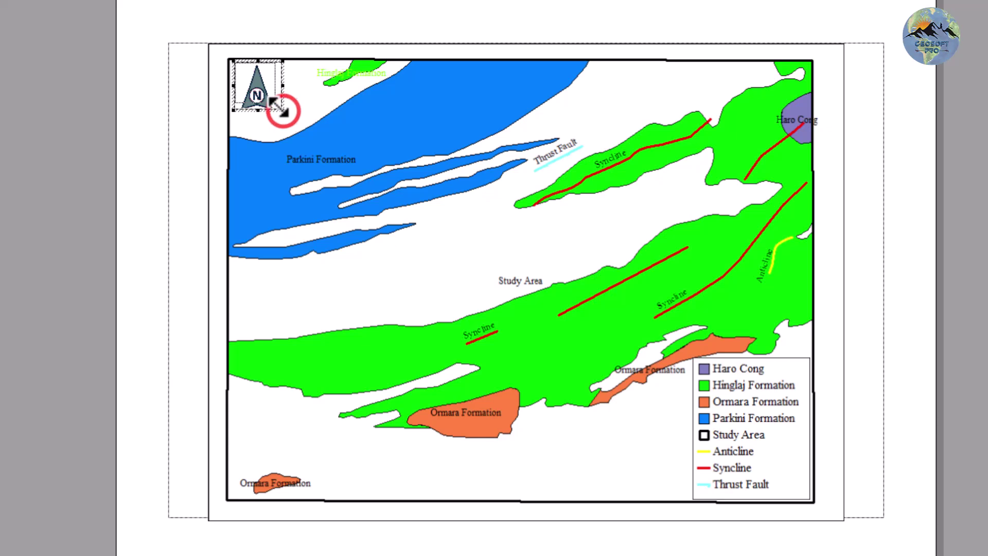
left_click(292, 101)
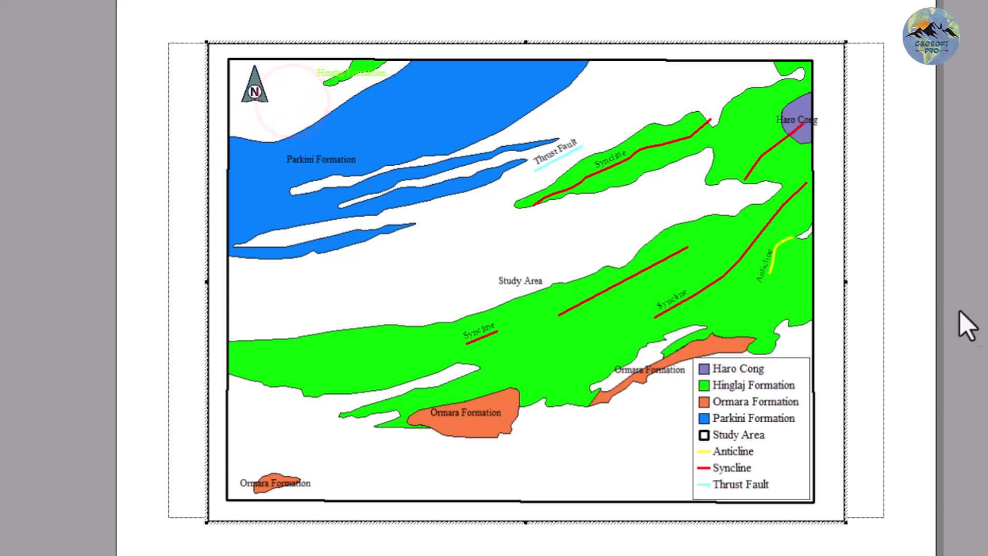
left_click(876, 313)
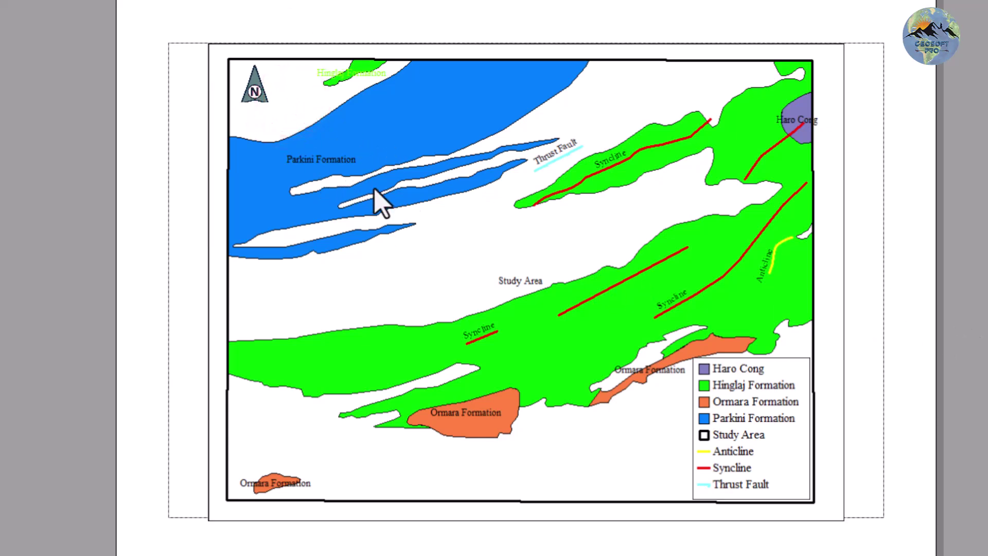
- Insert a scale bar with automatic tick spacing and labels and place it along the study area's bottom edge, directly left of the legend
right_click(453, 222)
mouse_move(495, 253)
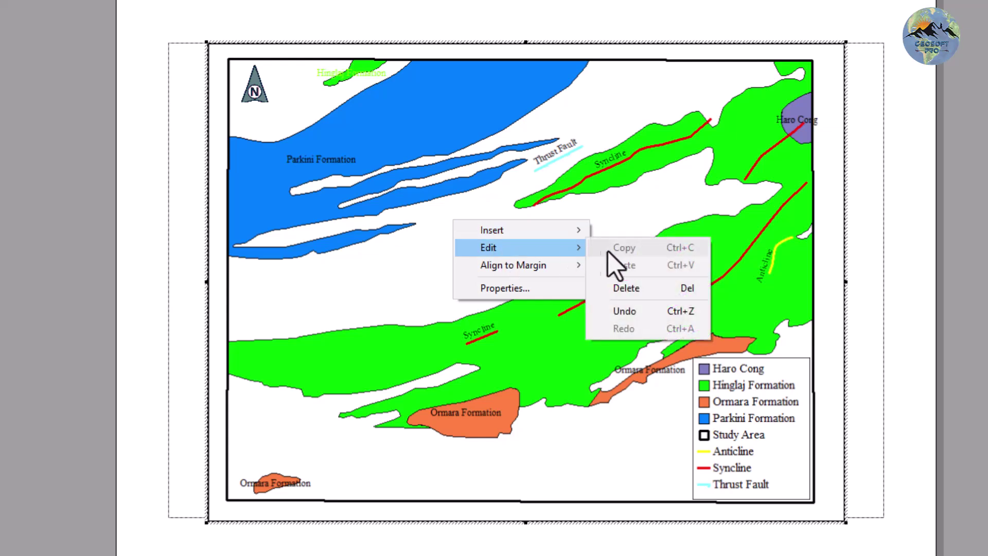
mouse_move(577, 232)
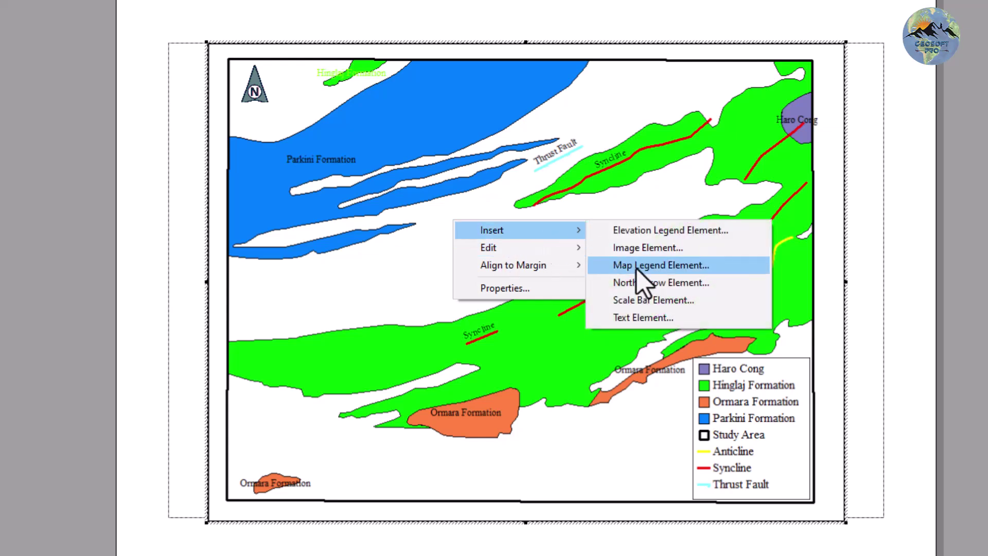
left_click(639, 304)
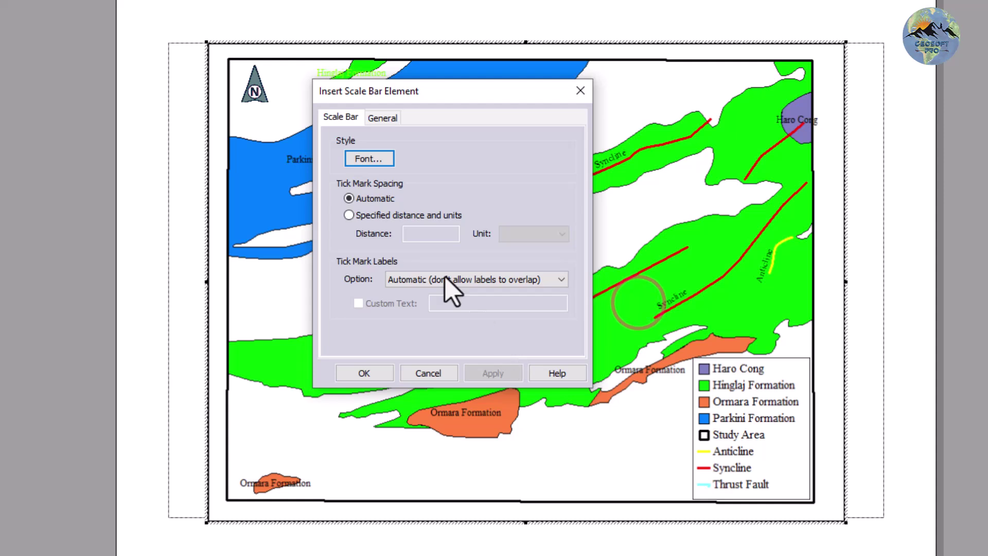
left_click(370, 373)
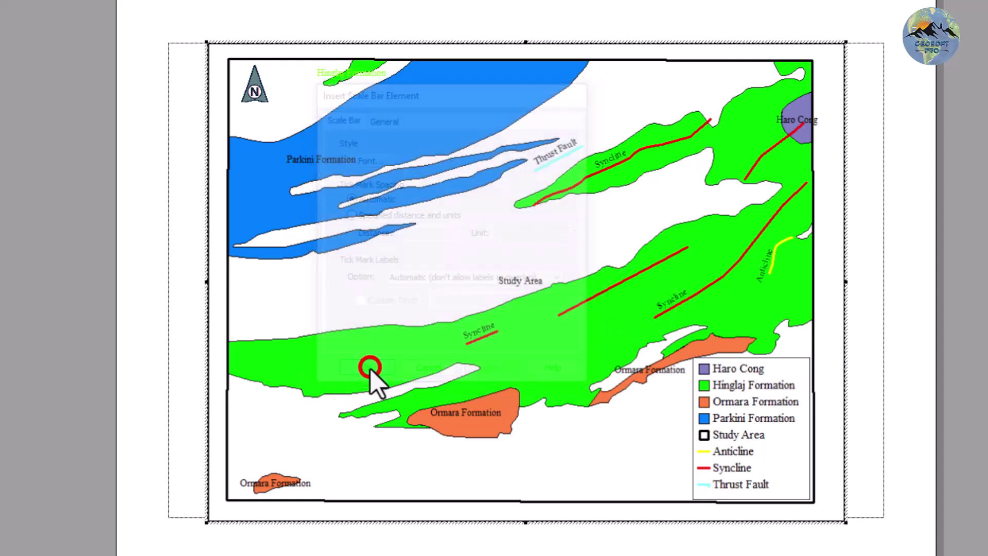
left_click_drag(572, 264, 576, 485)
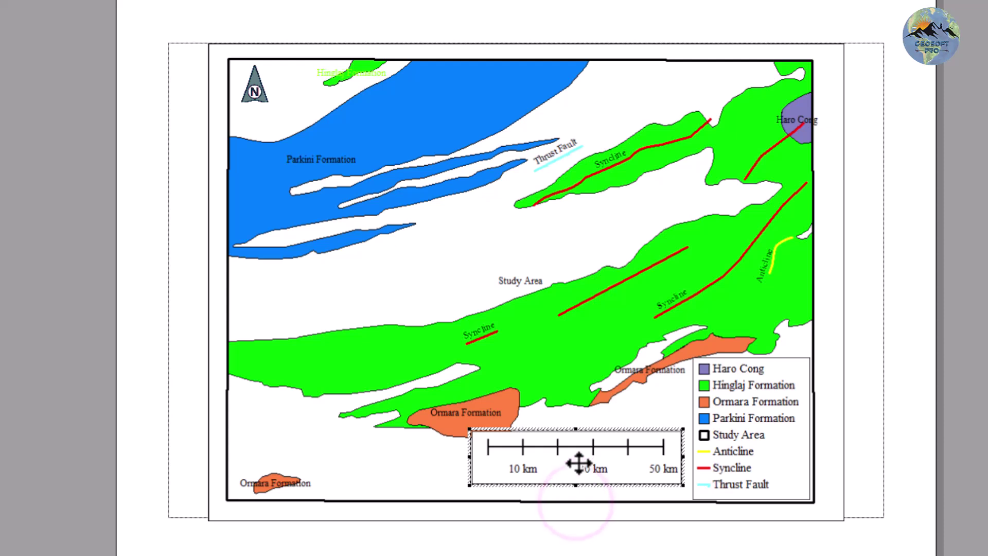
left_click_drag(578, 450, 587, 483)
left_click(920, 451)
- Examine the scale bar's font, tick mark spacing and tick mark label options, then discard the dialog and deselect the scale bar
left_click(592, 471)
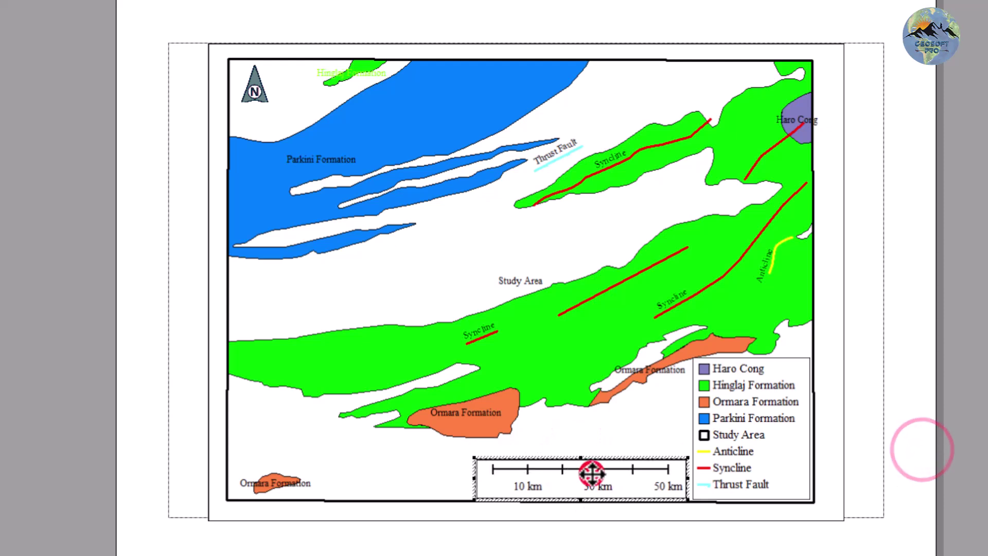
right_click(591, 472)
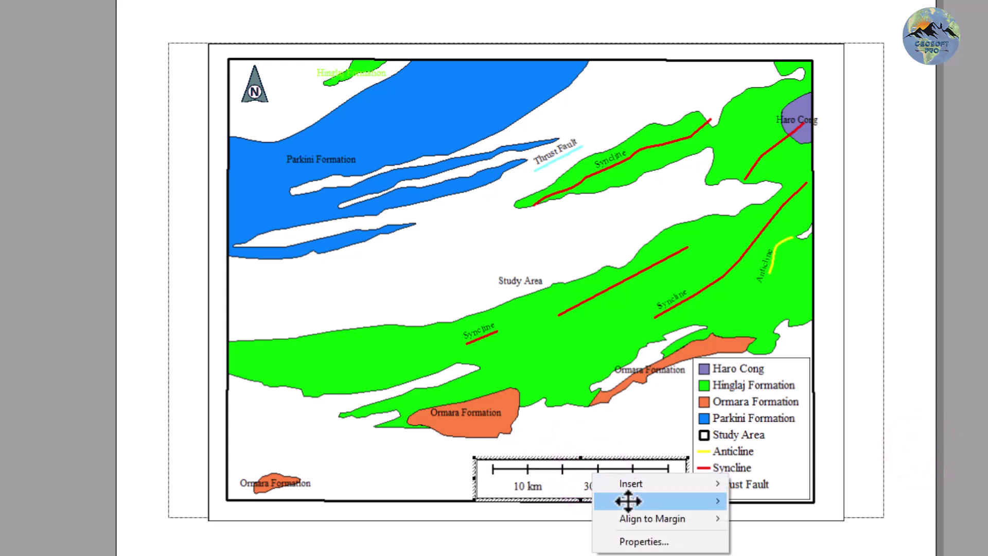
left_click(633, 538)
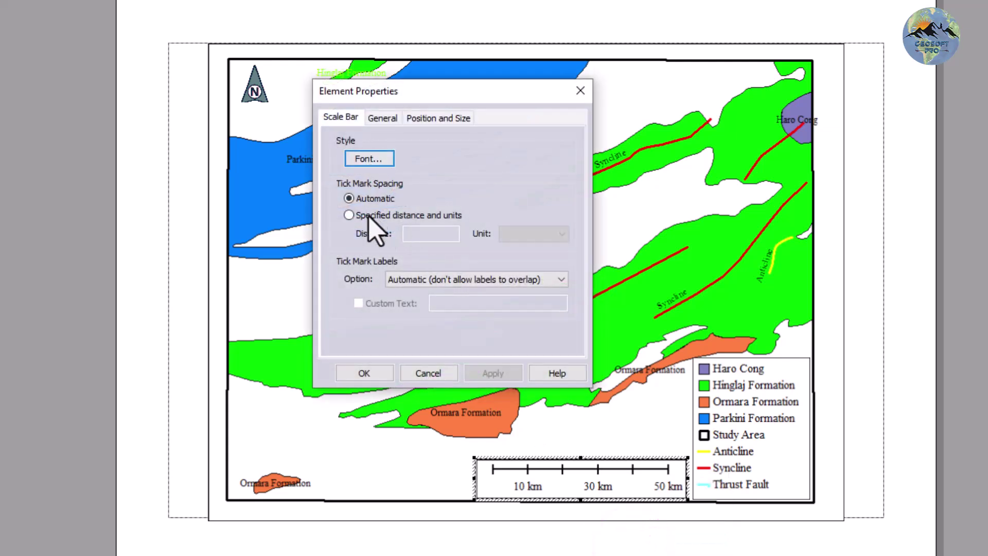
left_click(363, 160)
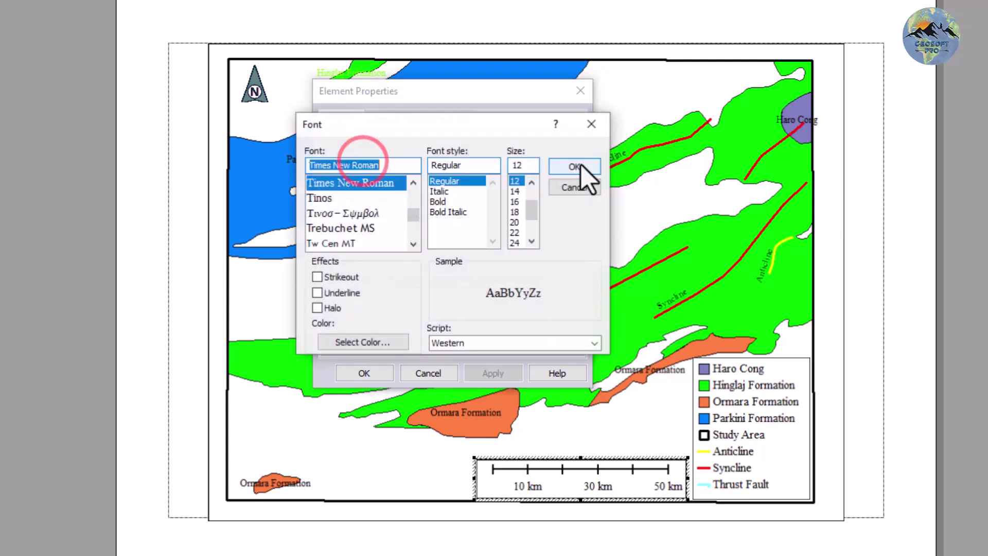
left_click(591, 125)
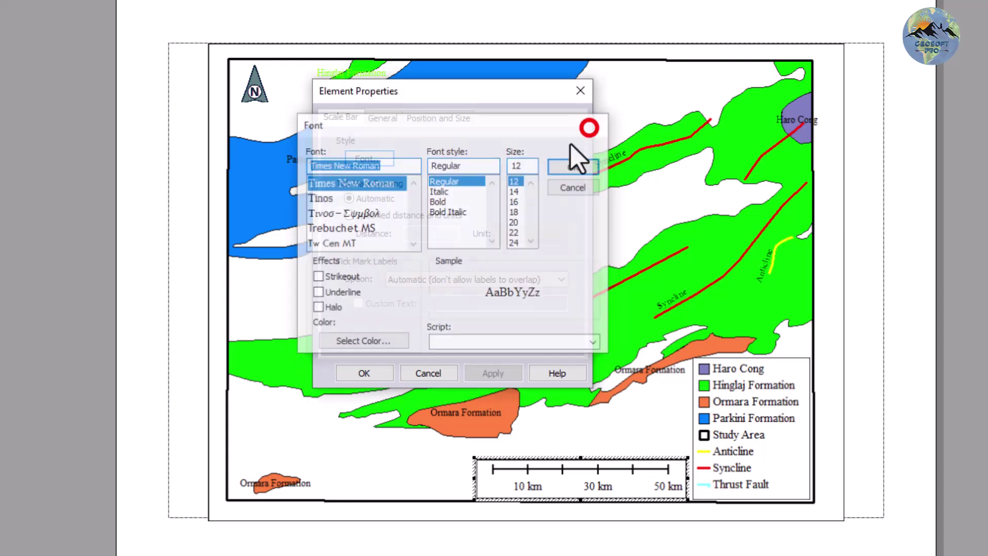
left_click(373, 215)
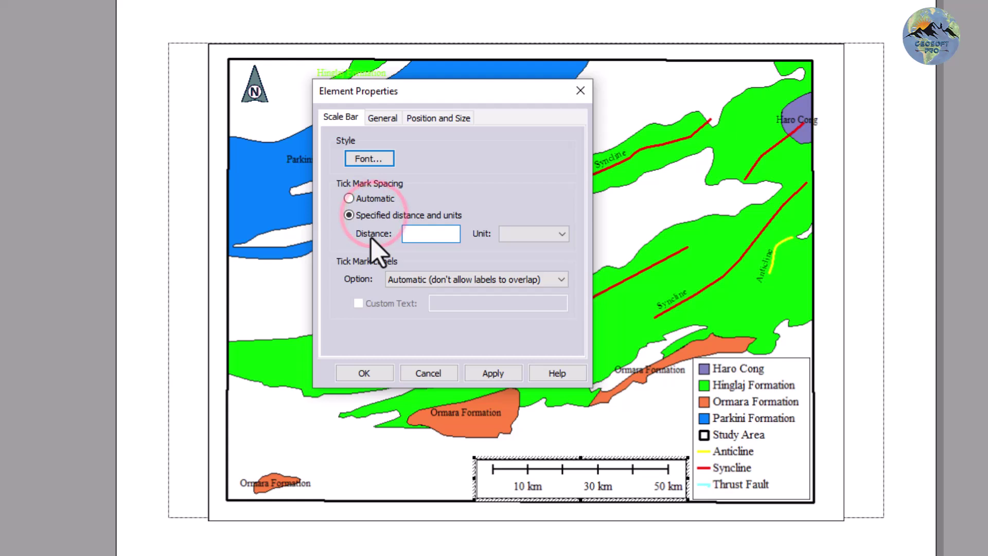
left_click(469, 279)
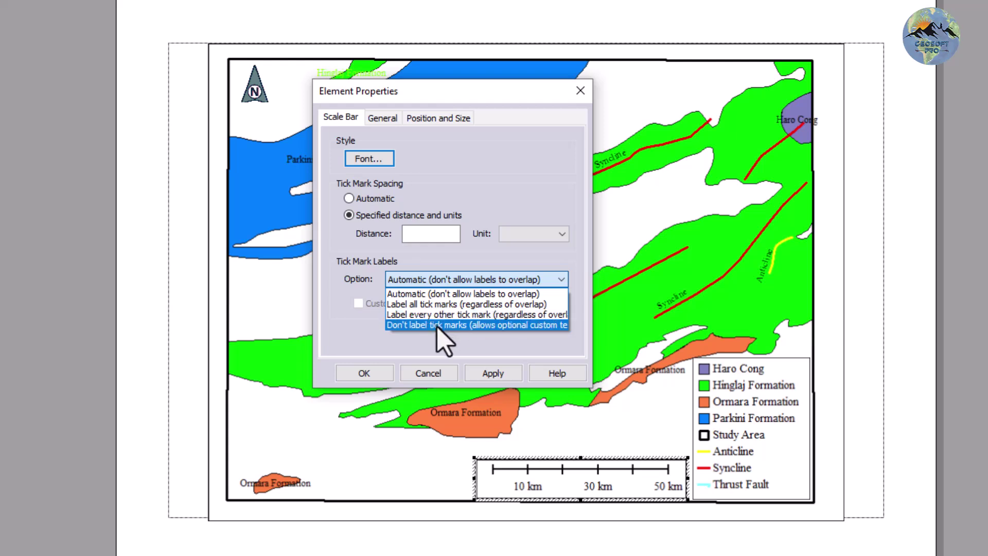
left_click(460, 355)
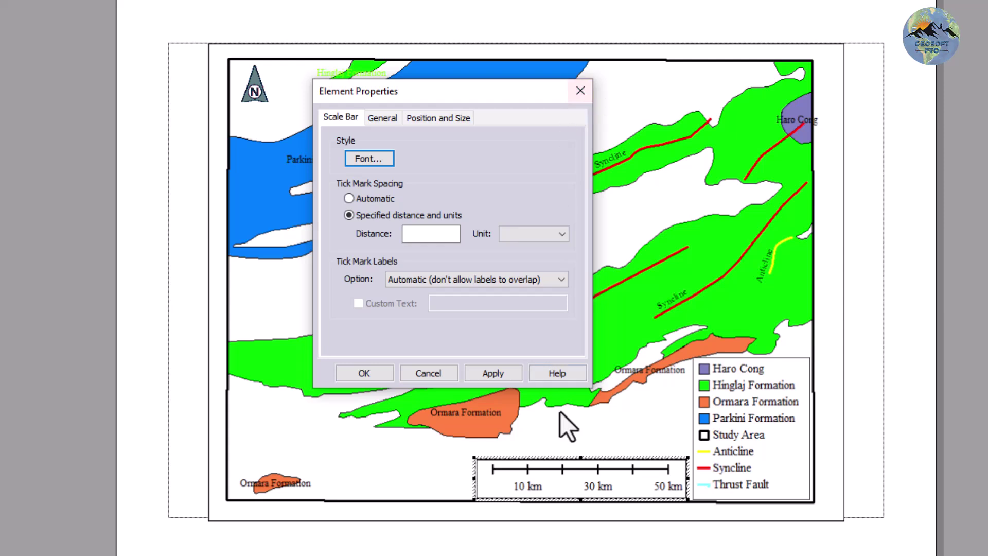
left_click(579, 96)
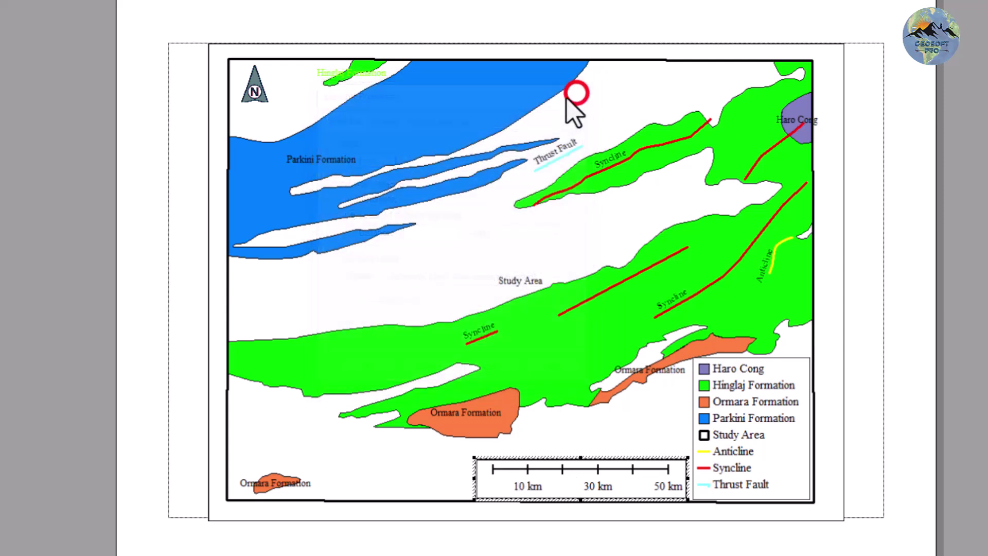
left_click(142, 166)
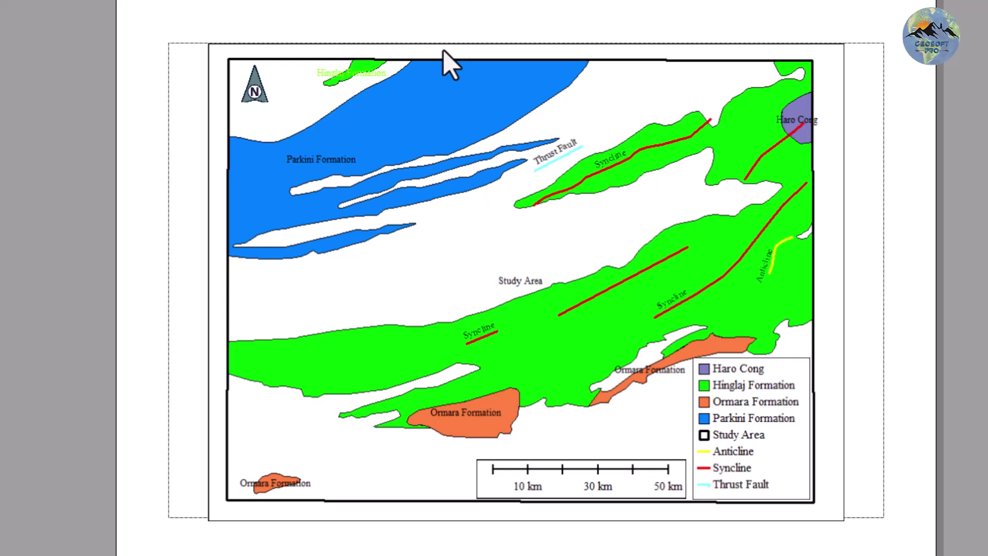
right_click(410, 203)
mouse_move(441, 236)
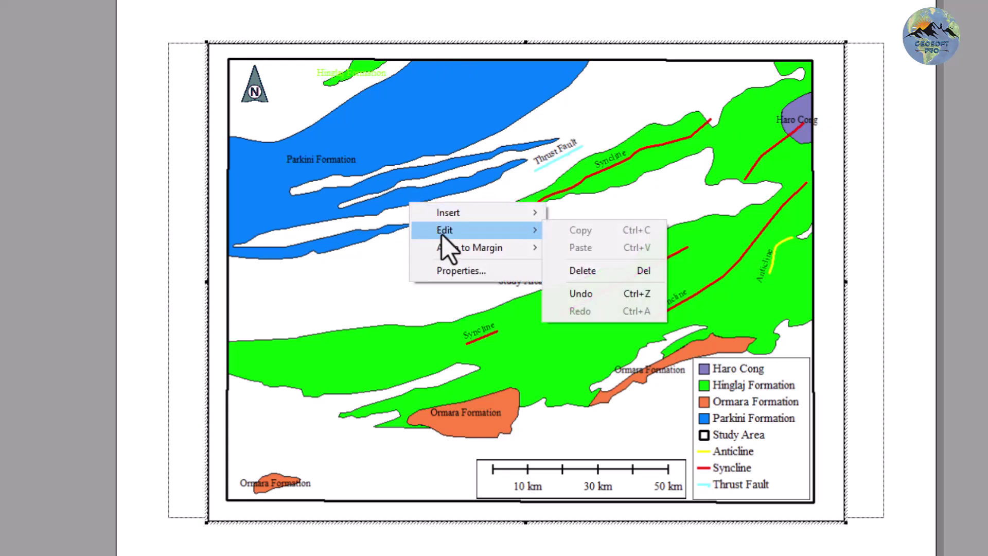
mouse_move(495, 214)
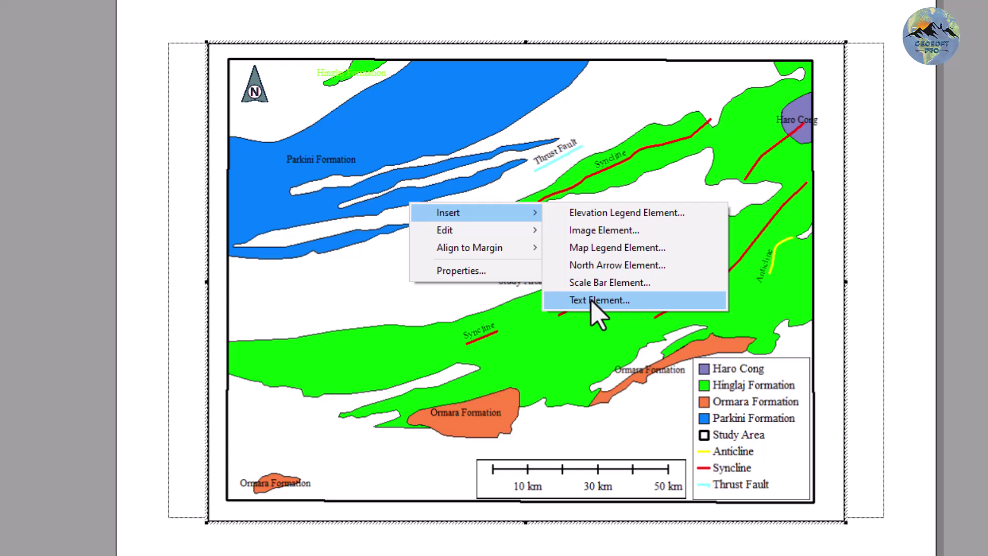
left_click(177, 267)
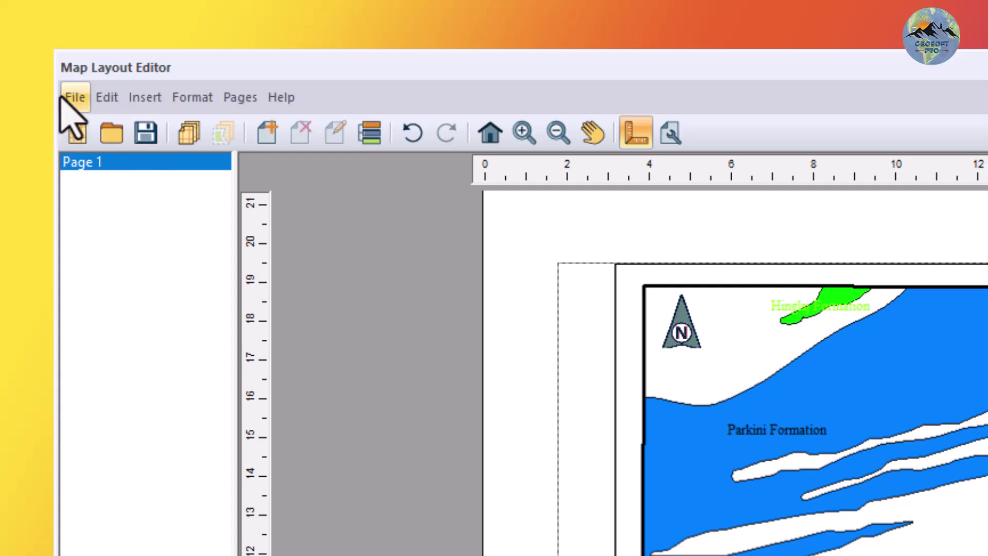
- Start a geospatial PDF export of the layout at 300 DPI and accept the remaining PDF options
left_click(42, 80)
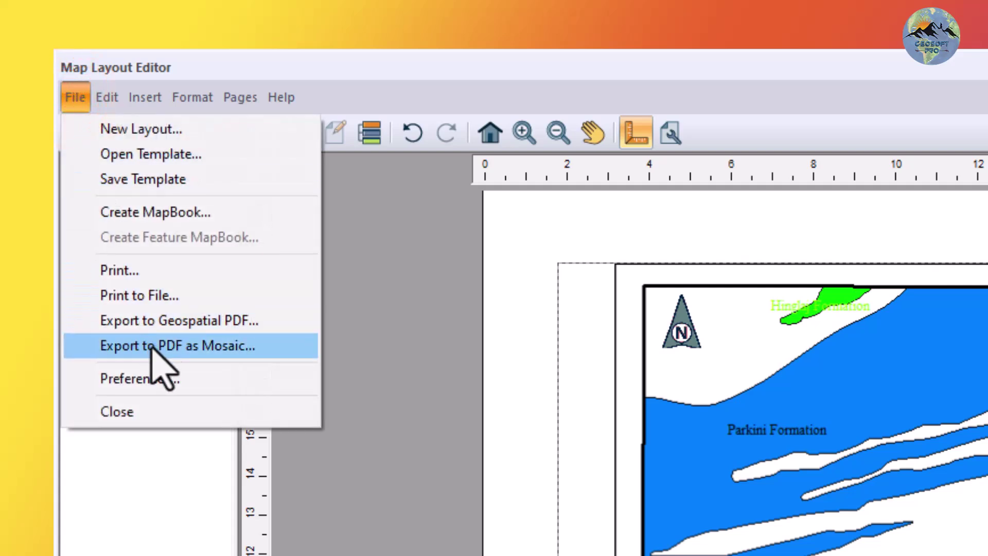
left_click(158, 328)
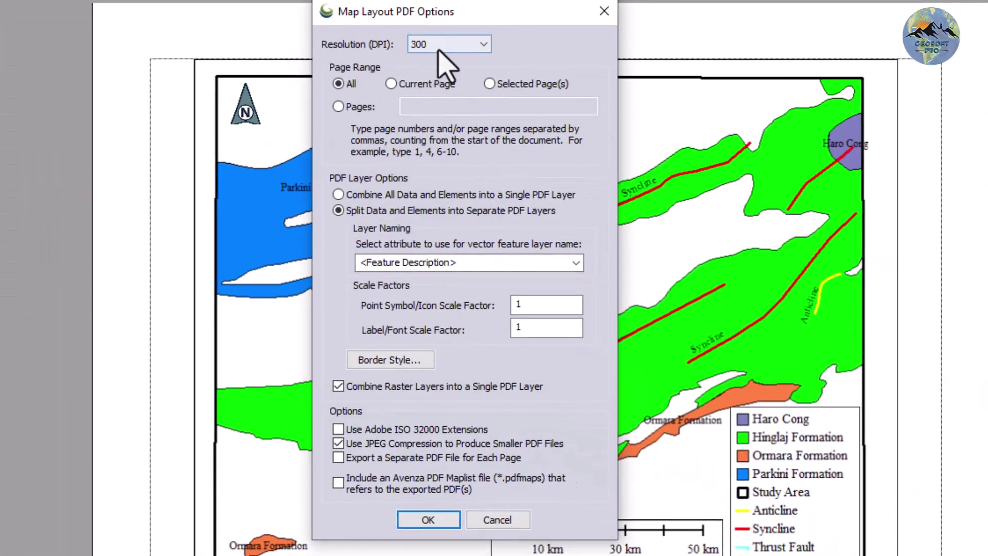
left_click(455, 45)
left_click(436, 95)
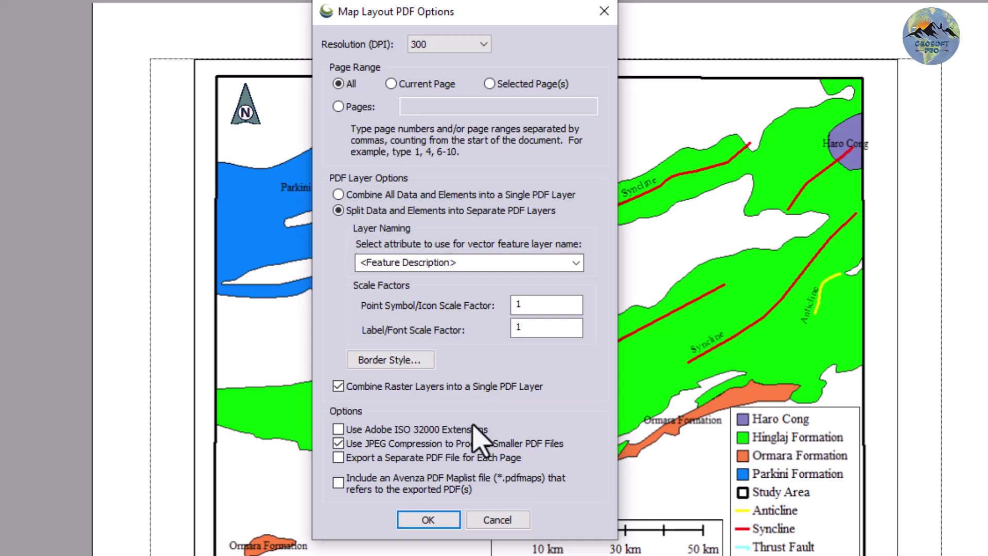
left_click(419, 523)
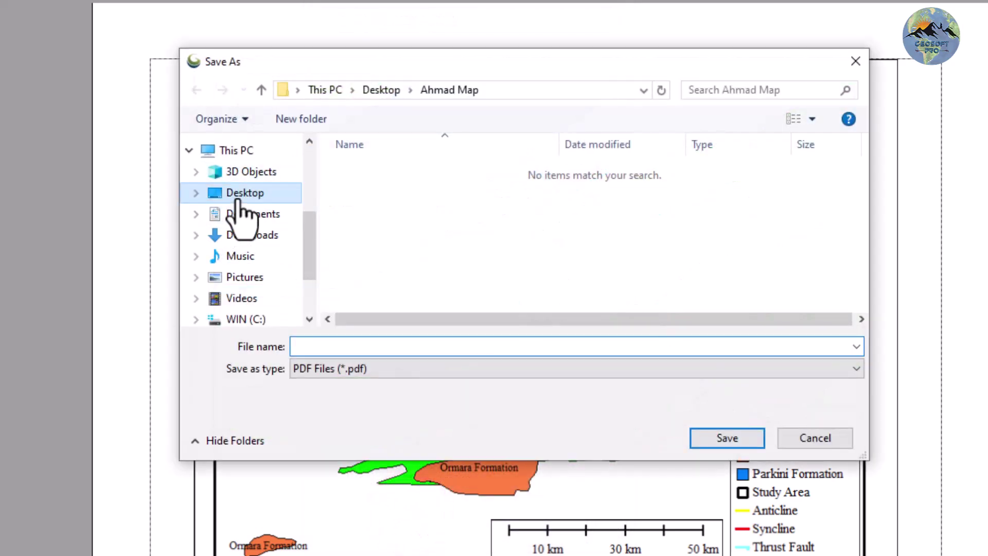
- Save the exported PDF as "Hingol Map" in the Mapping In Global Mapper folder on the Desktop
left_click(278, 192)
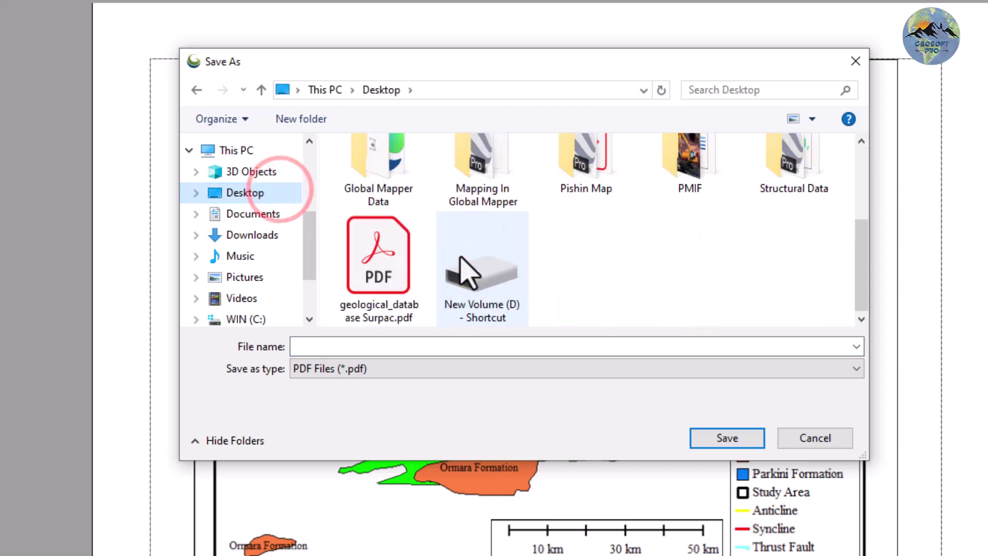
double_click(477, 162)
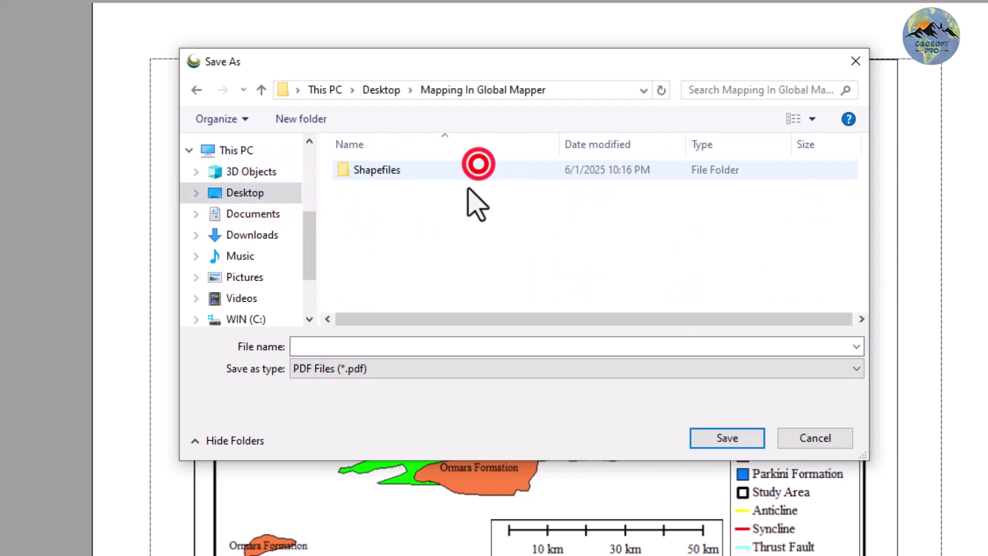
left_click(363, 347)
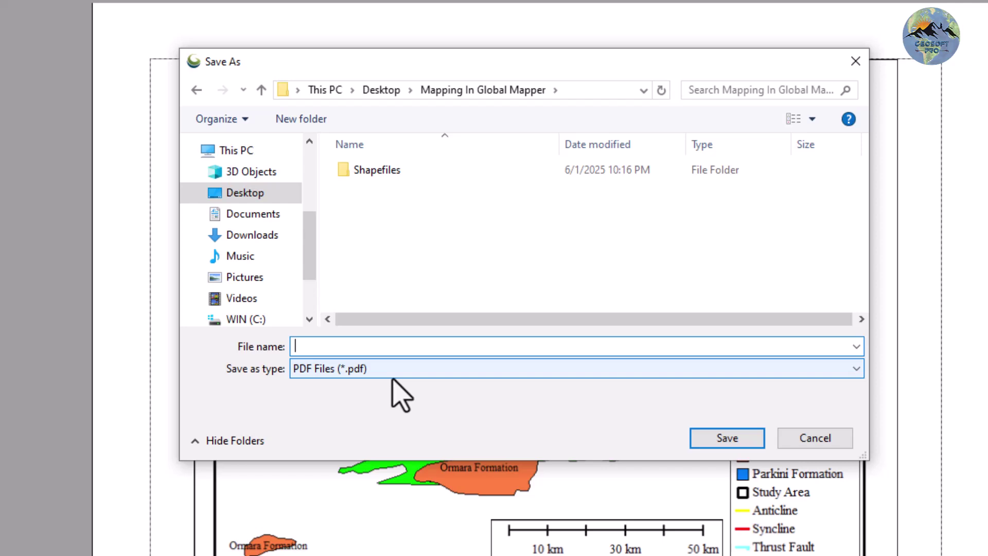
type("Hingol ")
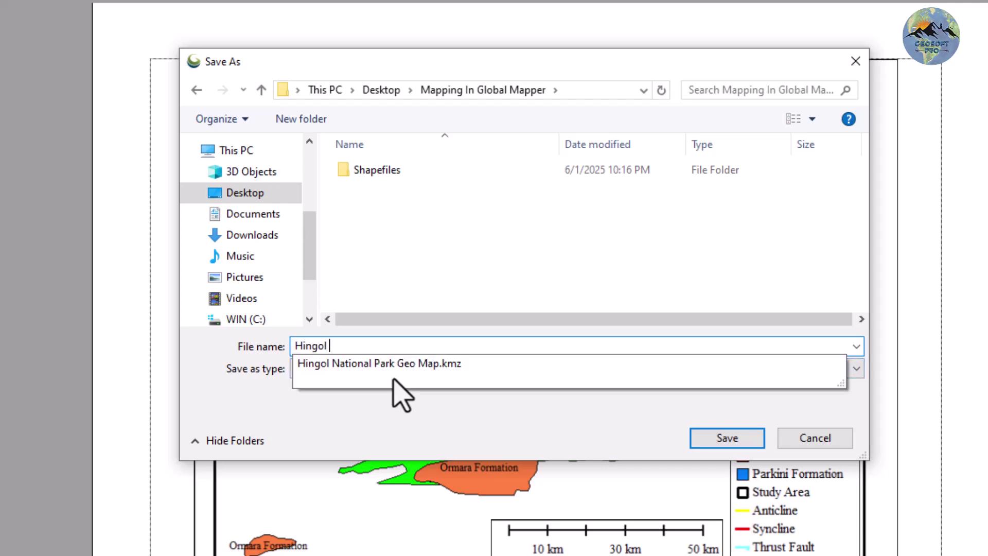
type("Map")
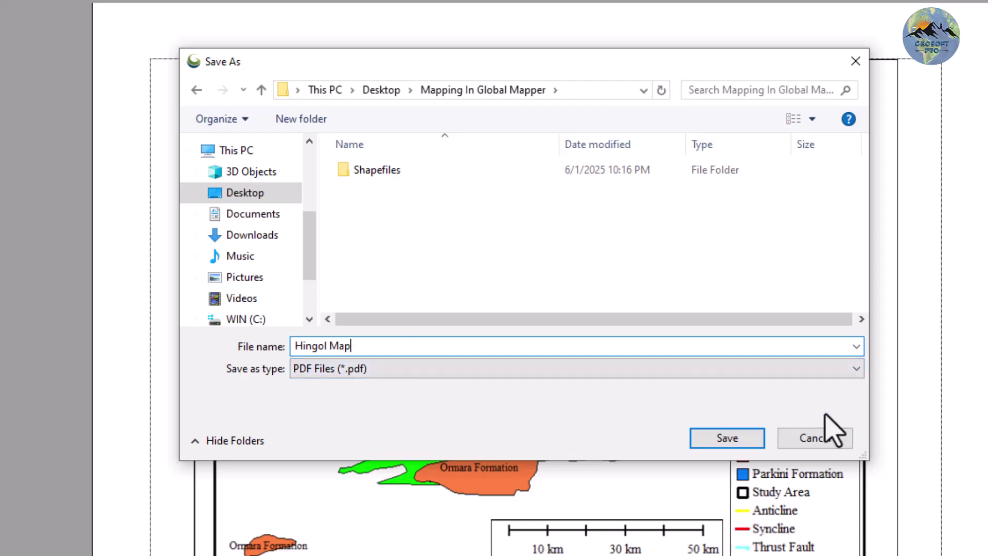
left_click(743, 437)
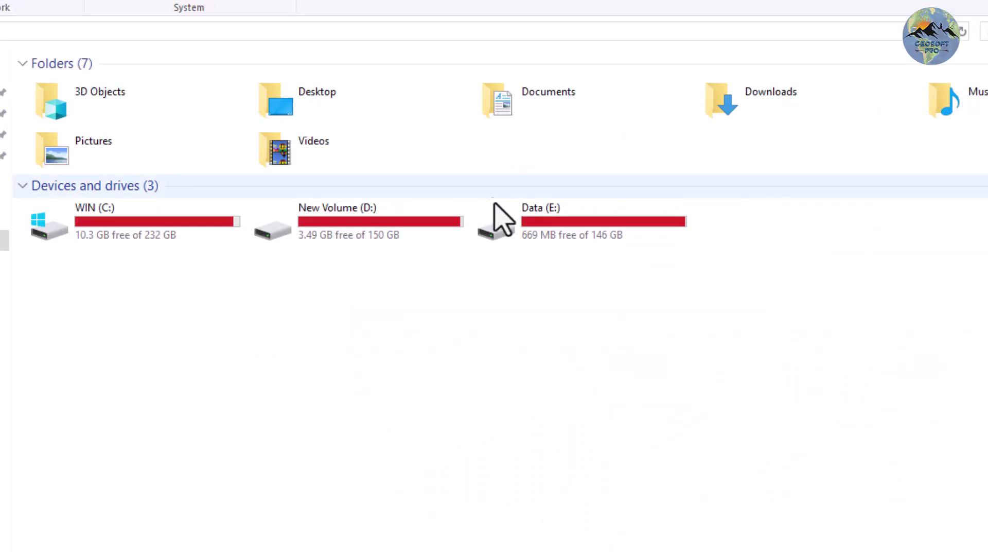
- Open Hingol Map.pdf from the Desktop's Mapping In Global Mapper folder in File Explorer and inspect the exported map
double_click(324, 103)
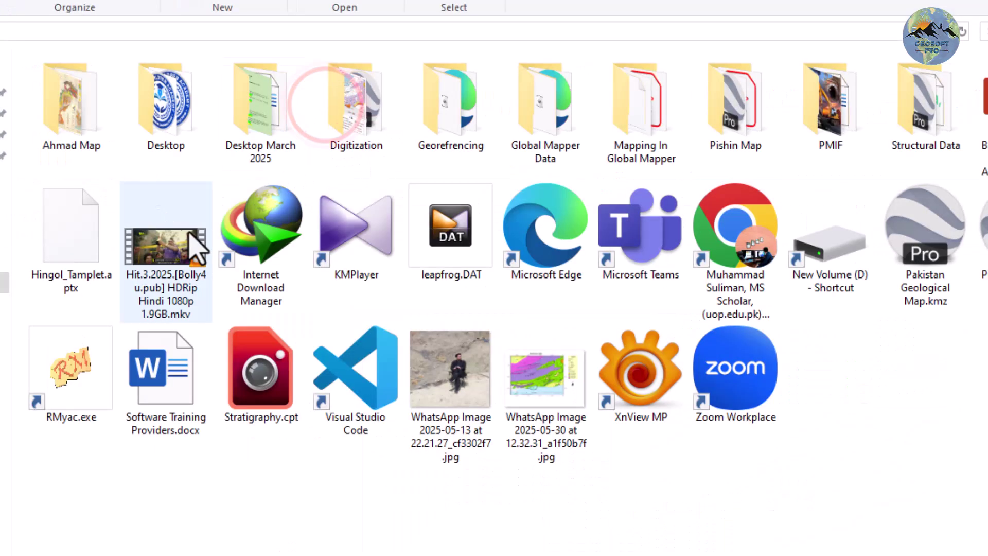
double_click(619, 132)
double_click(170, 122)
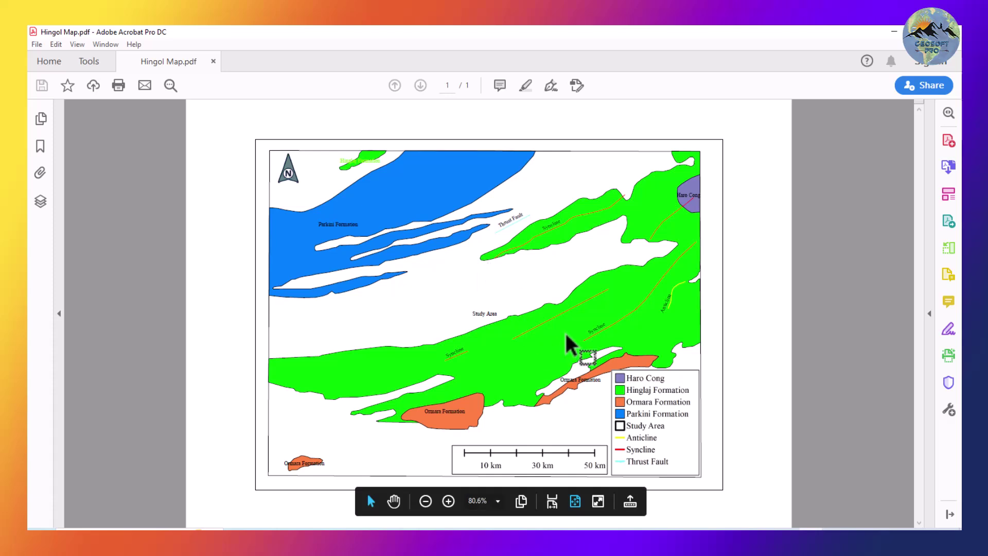
left_click(726, 529)
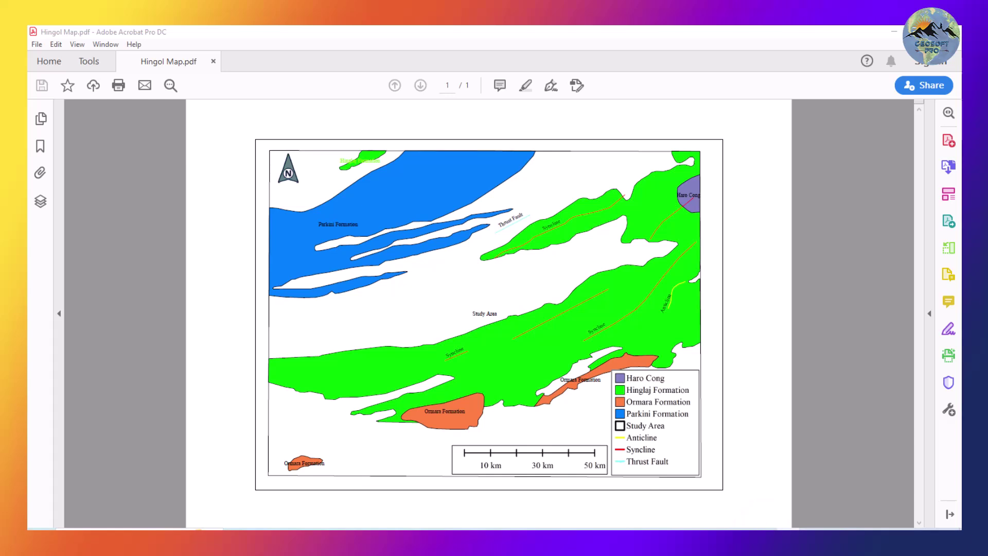
scroll(876, 522, "down", 1)
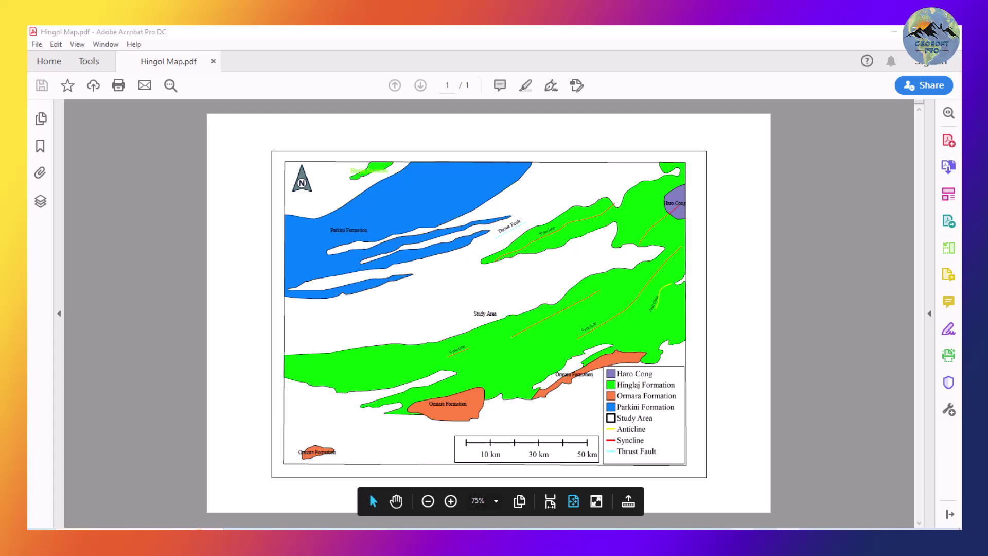
- Switch back to the Map Layout Editor and add a Latitude/Longitude Grid to the map frame
left_click(741, 529)
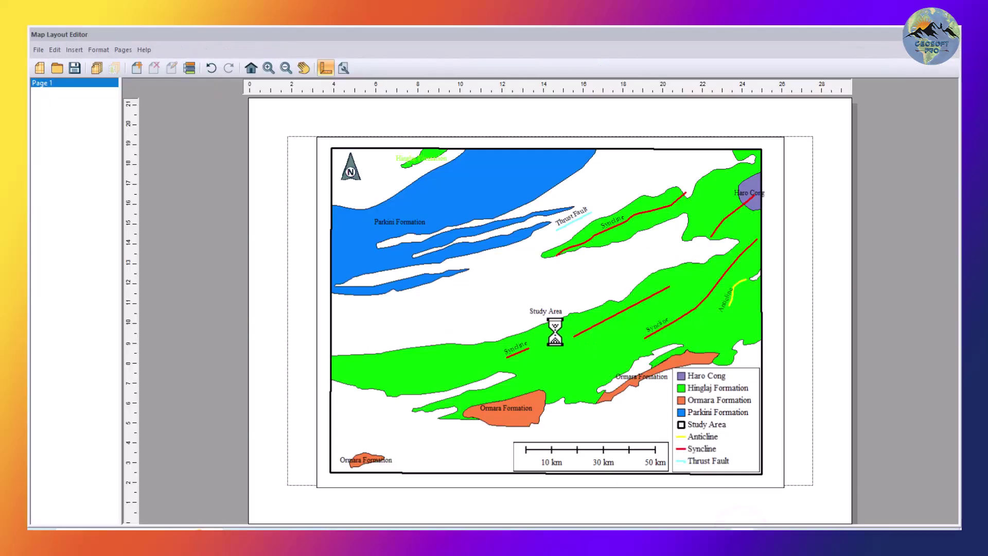
left_click(437, 284)
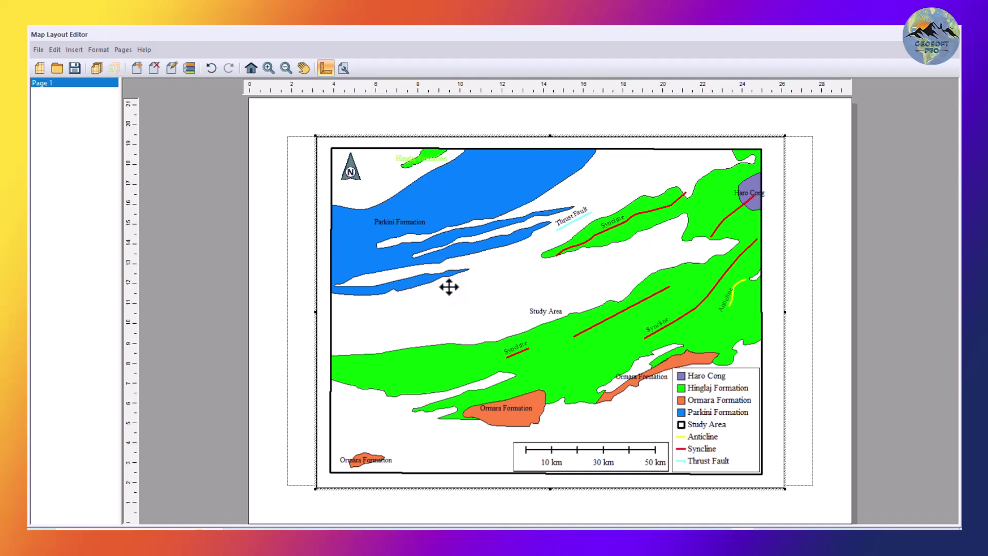
right_click(449, 287)
left_click(478, 339)
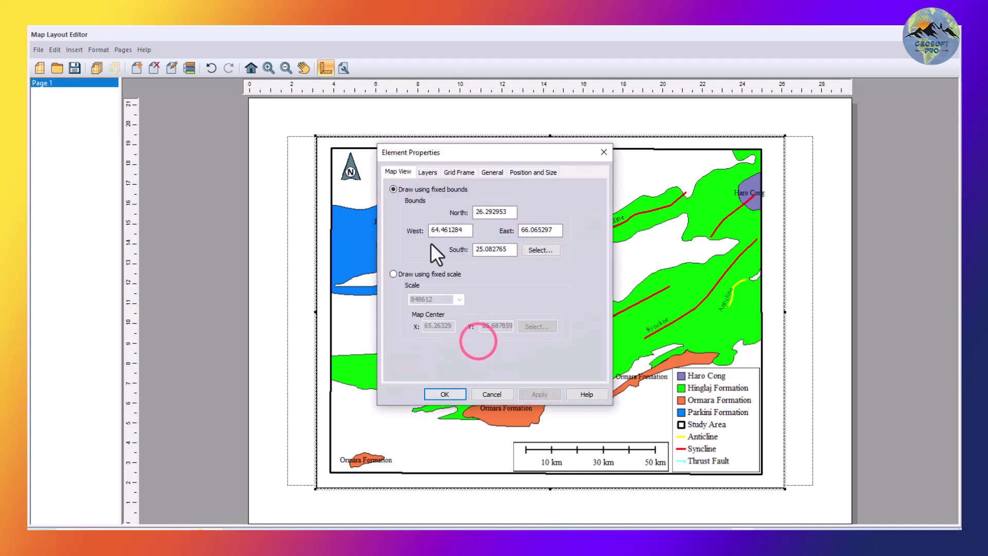
left_click(456, 171)
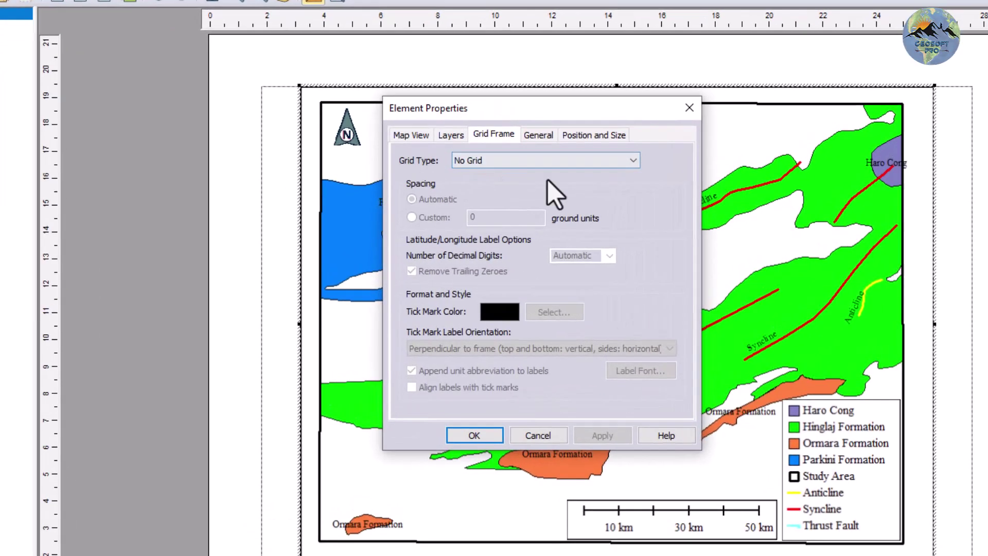
left_click(493, 191)
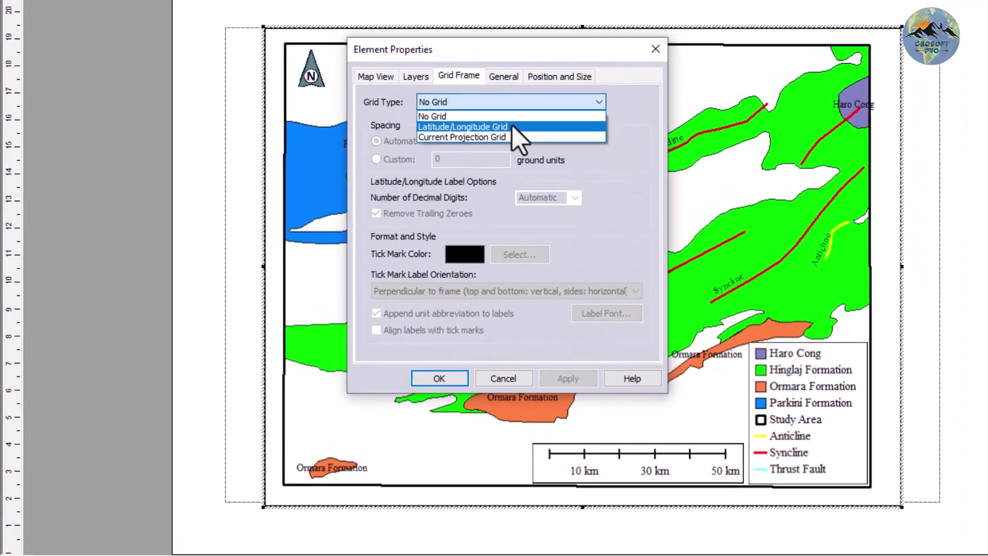
left_click(512, 127)
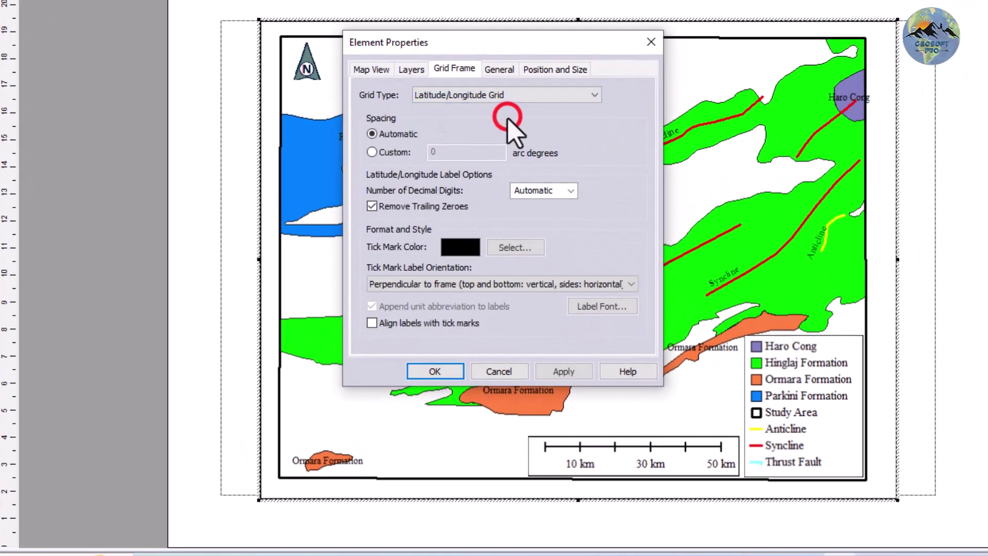
left_click(437, 372)
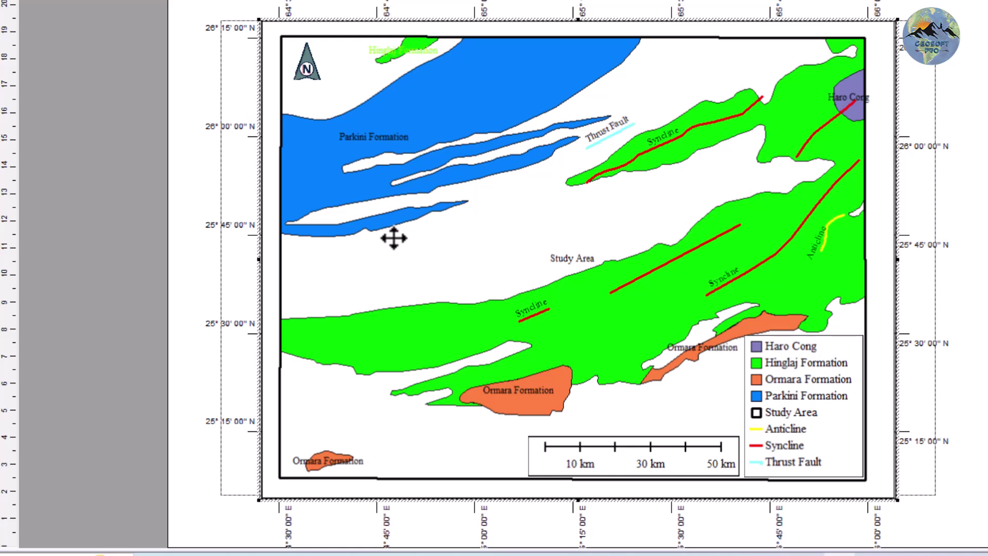
- Set the grid frame's tick mark label orientation to parallel to frame, with top and bottom labels horizontal and side labels vertical
right_click(406, 192)
left_click(449, 261)
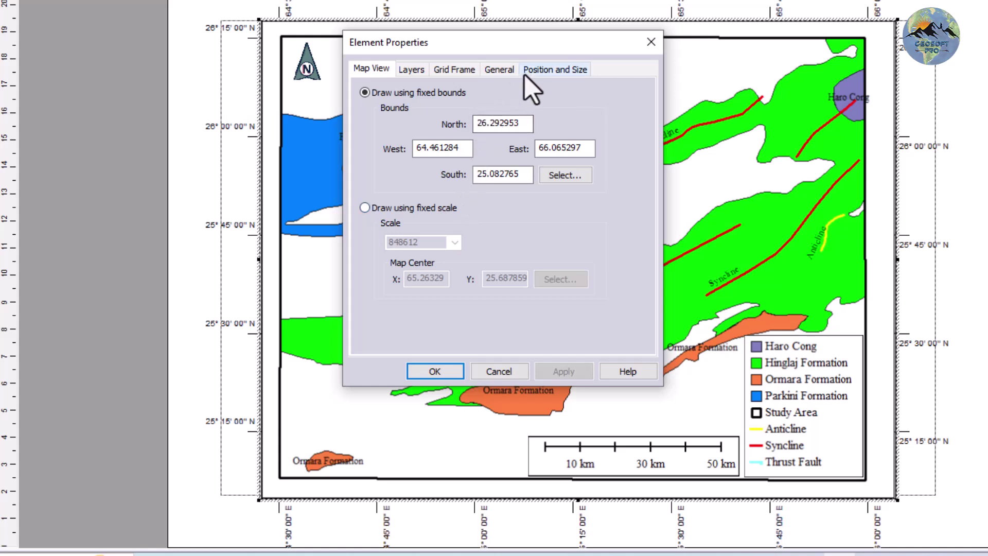
left_click(449, 70)
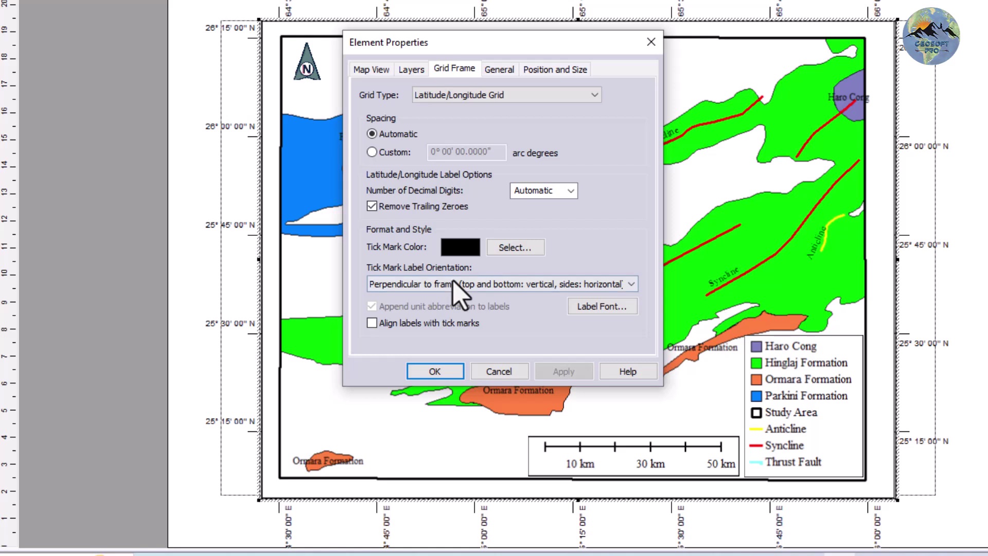
left_click(469, 284)
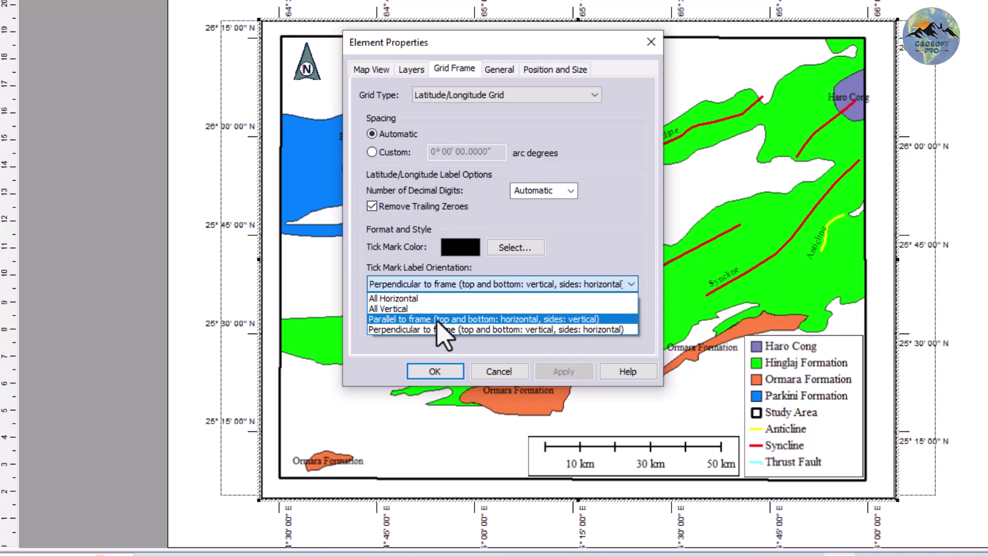
left_click(437, 320)
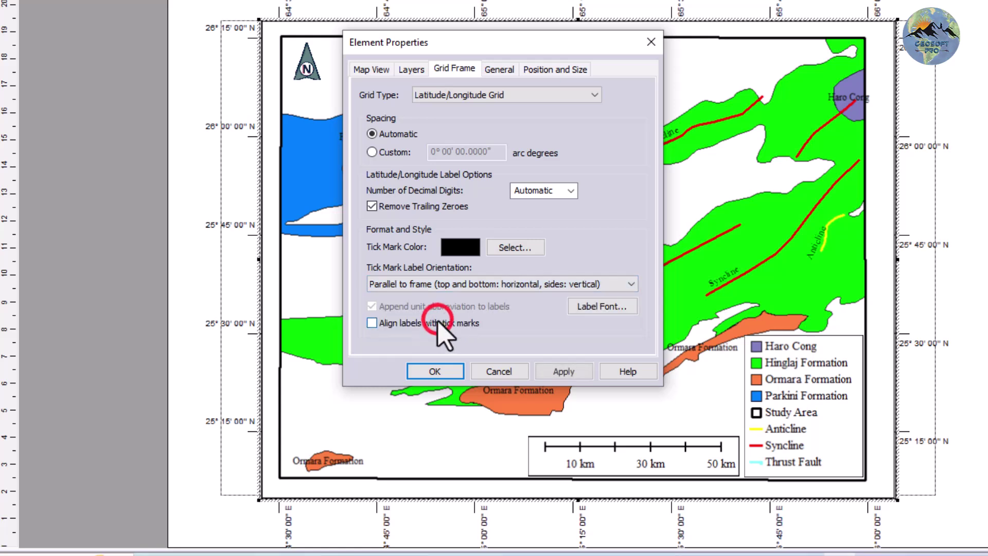
left_click(433, 373)
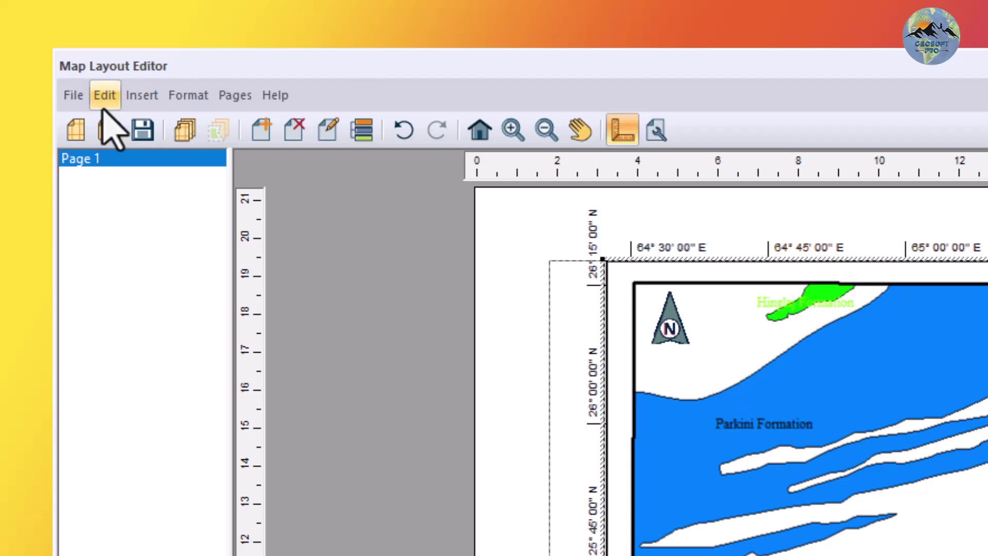
- Export the gridded layout as a geospatial PDF at 300 DPI, replacing the existing Hingol Map.pdf
left_click(73, 95)
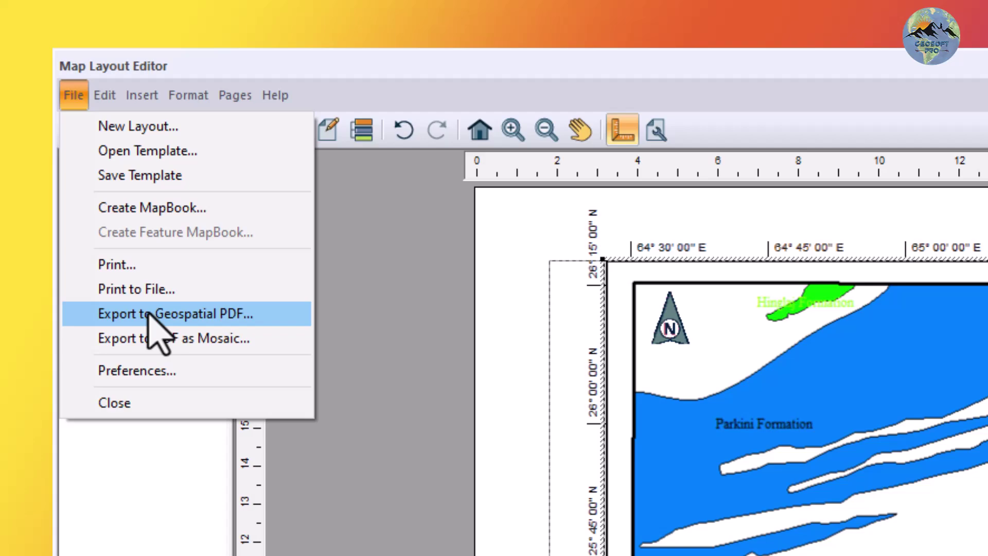
left_click(211, 313)
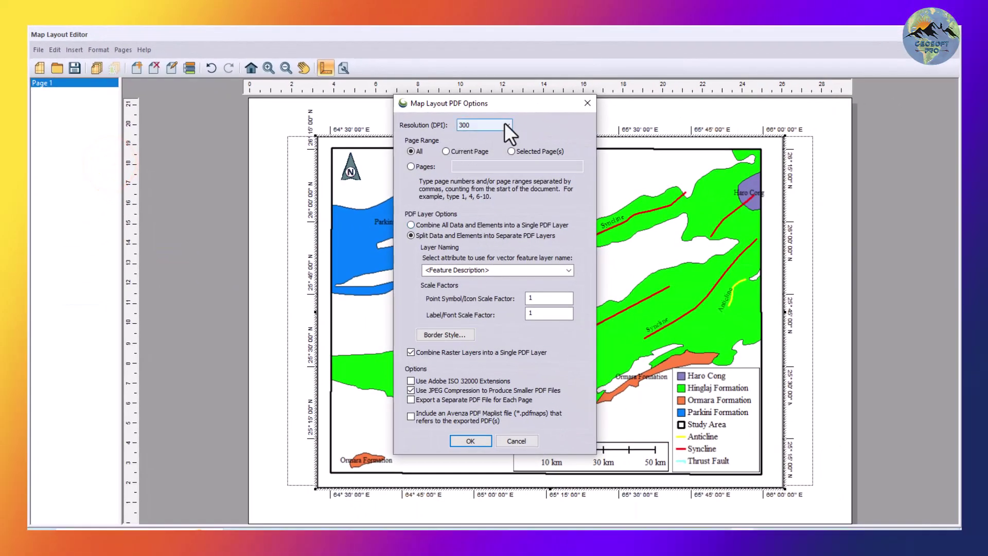
left_click(505, 123)
left_click(506, 123)
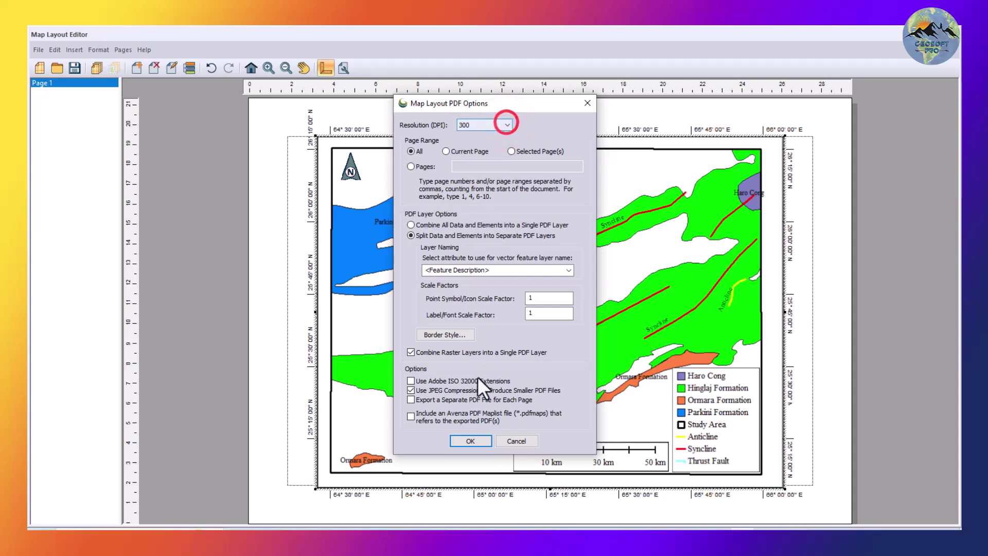
left_click(474, 437)
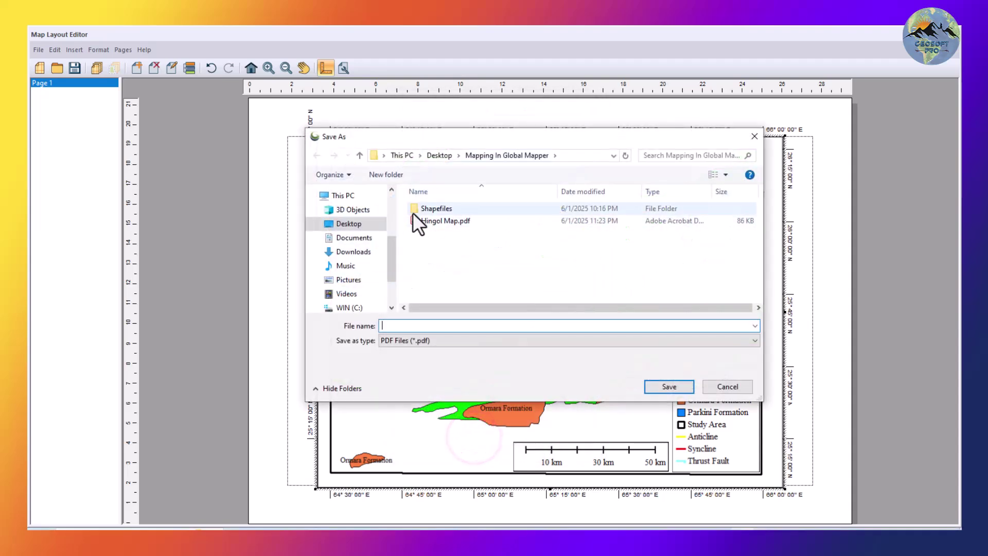
left_click(424, 217)
left_click(674, 389)
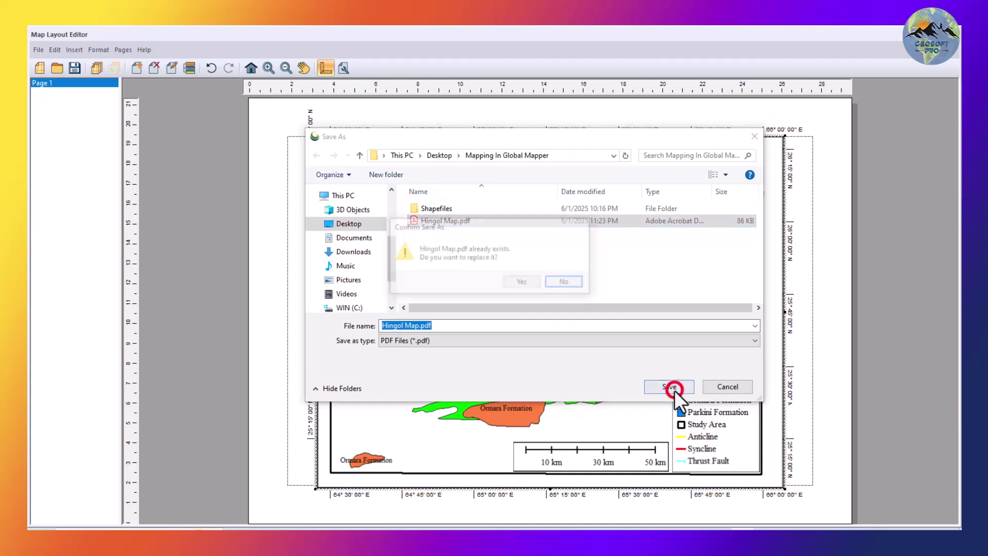
left_click(529, 282)
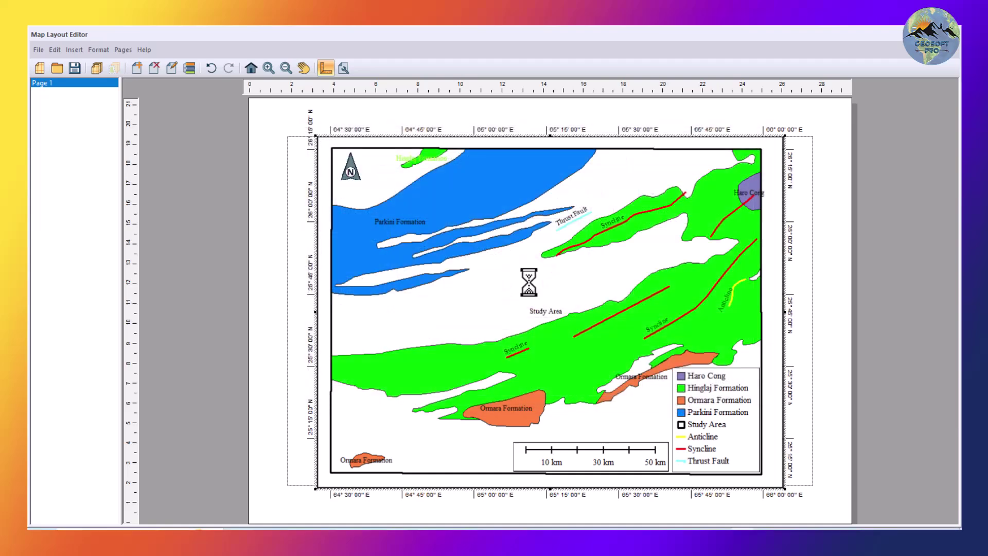
- Close the overwrite attempt and export the layout as a 300 DPI geospatial PDF named Hingol Map 2.pdf in the Mapping In Global Mapper folder
left_click(582, 344)
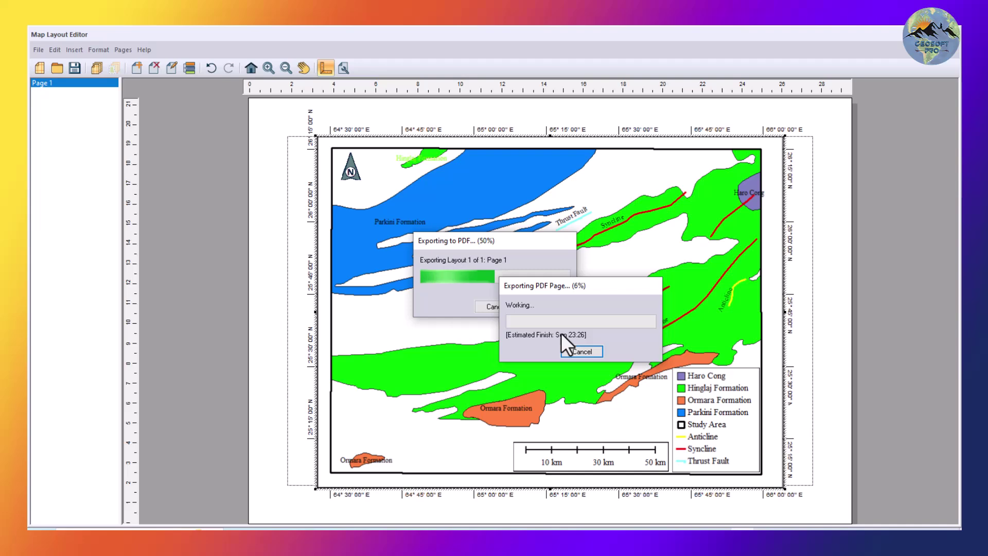
left_click(576, 312)
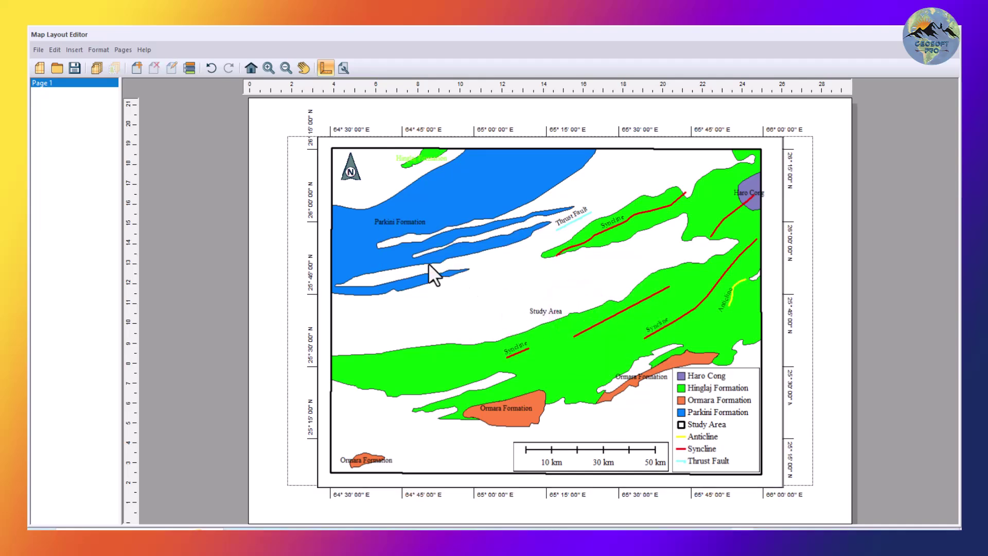
left_click(36, 49)
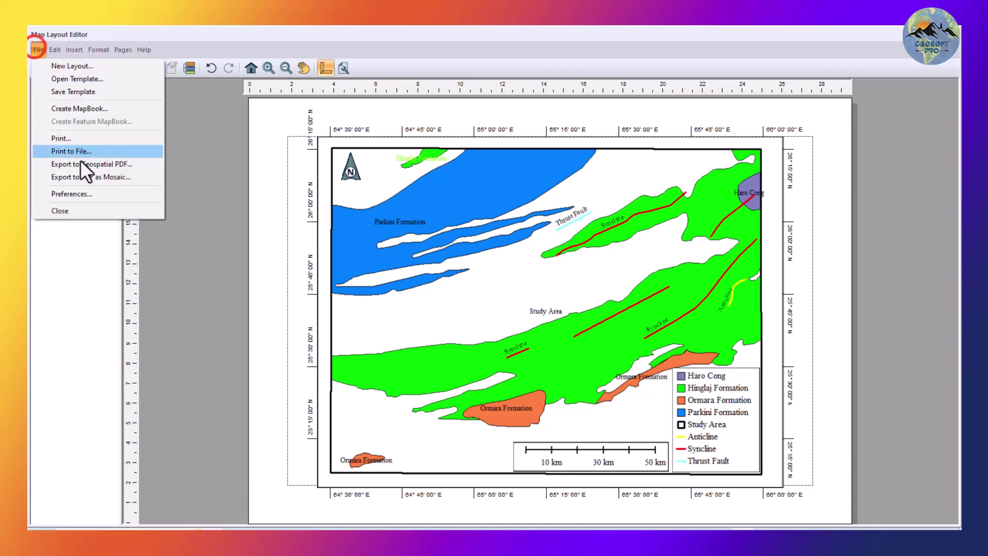
left_click(83, 160)
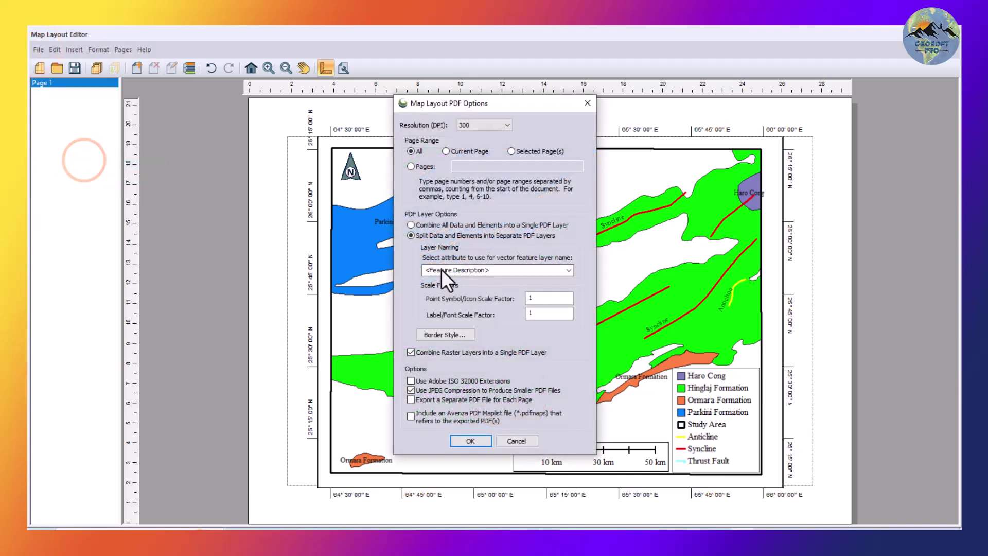
left_click(481, 440)
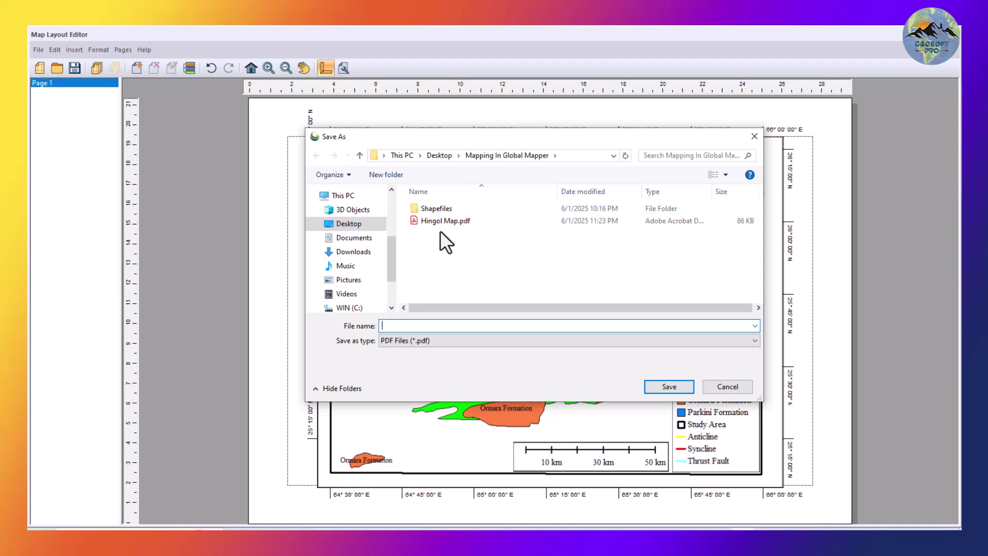
left_click(441, 220)
left_click(419, 325)
left_click(420, 326)
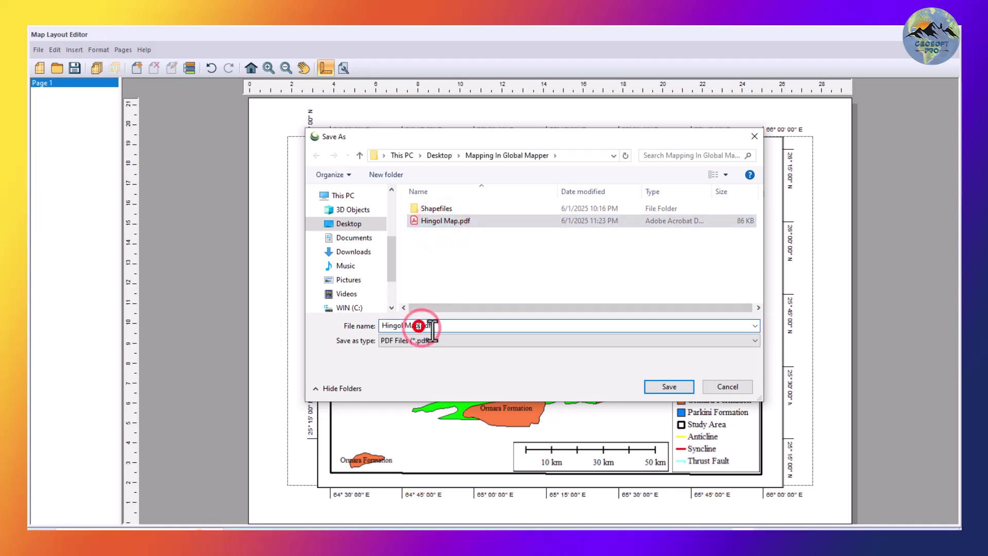
type("2")
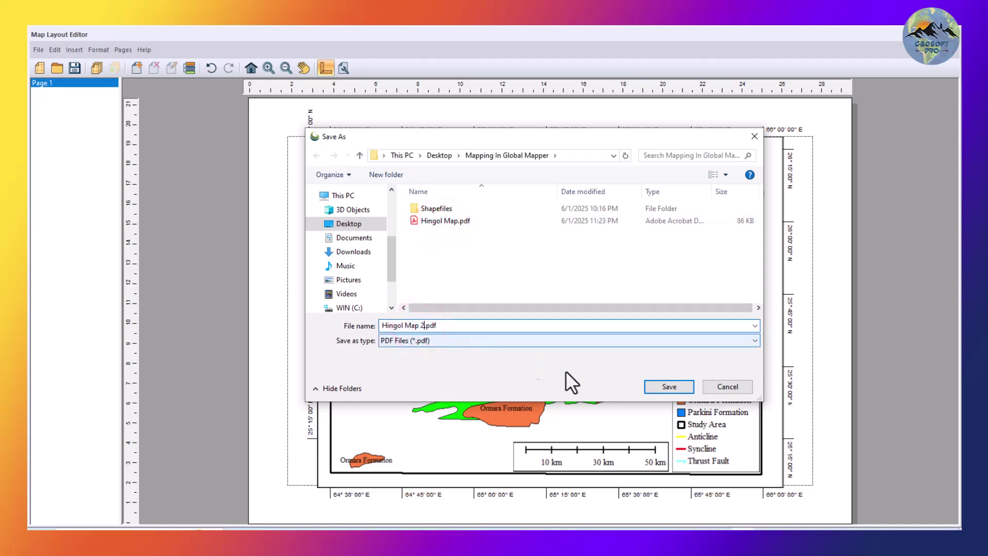
left_click(667, 391)
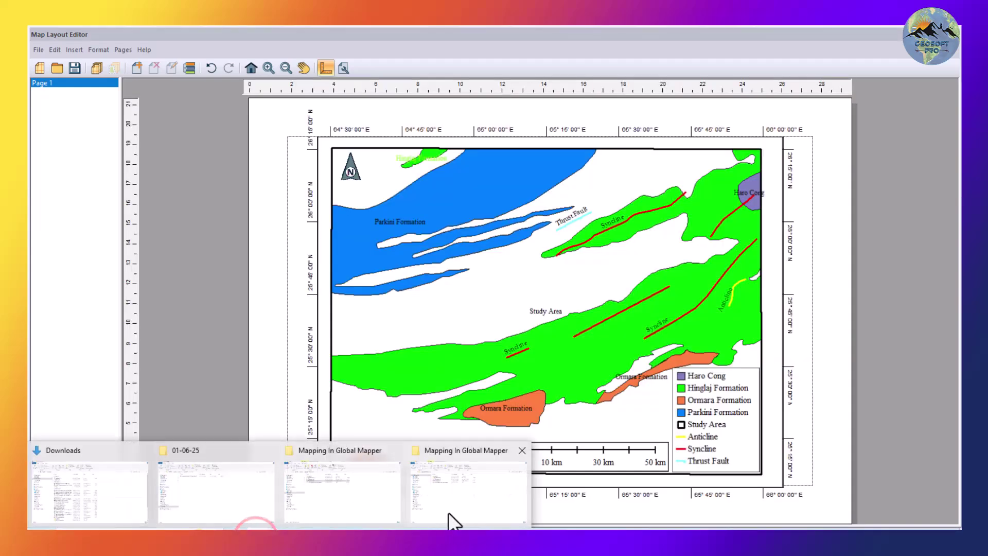
- Switch to the Mapping In Global Mapper folder in File Explorer and open Hingol Map 2.pdf to inspect the exported map
left_click(472, 502)
double_click(276, 178)
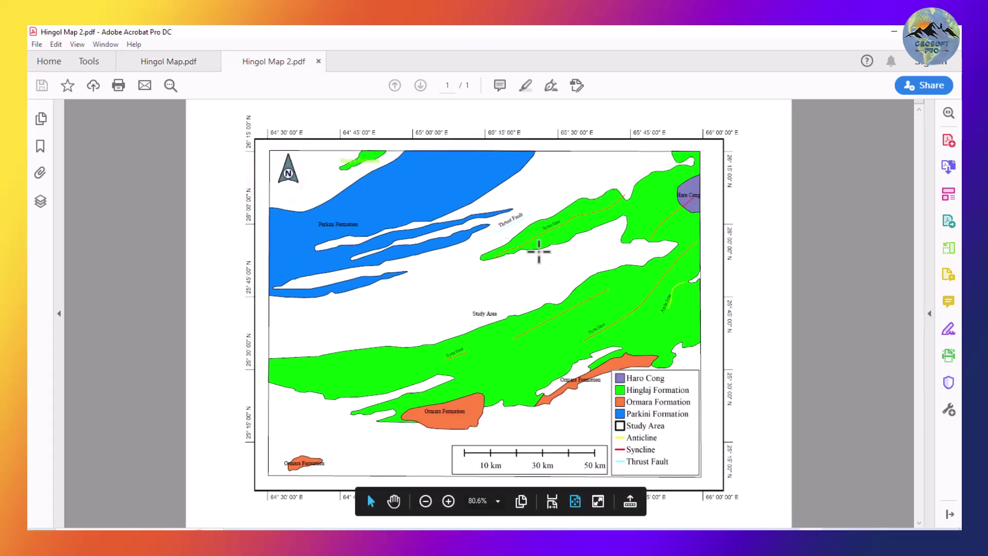